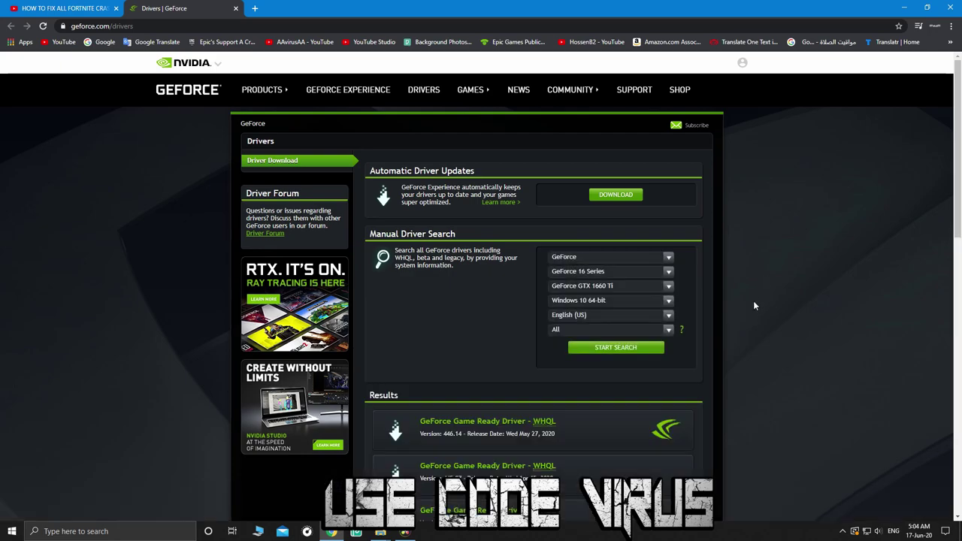
Download the GeForce Game Ready Driver version 446.14 and save its installer to the Desktop.
scroll(752, 307, down, 2)
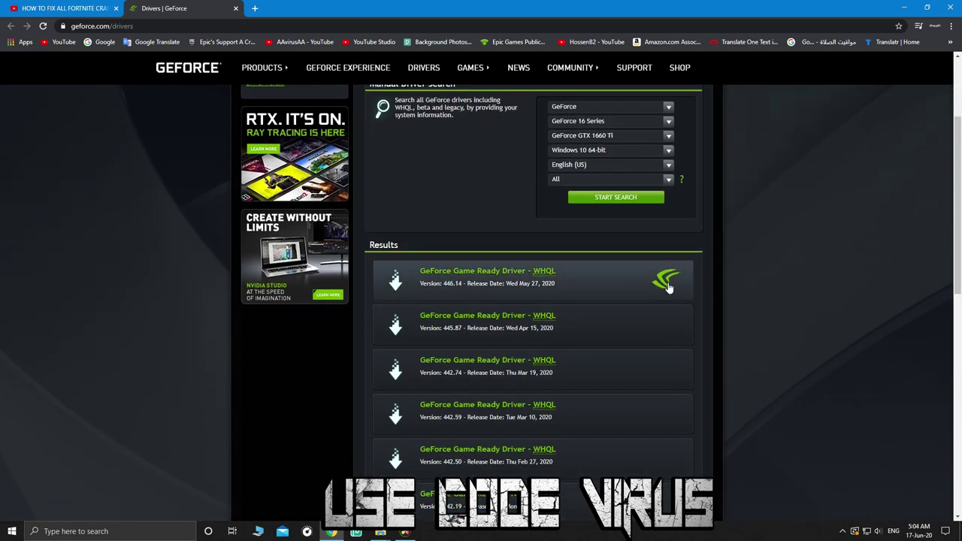
click(617, 284)
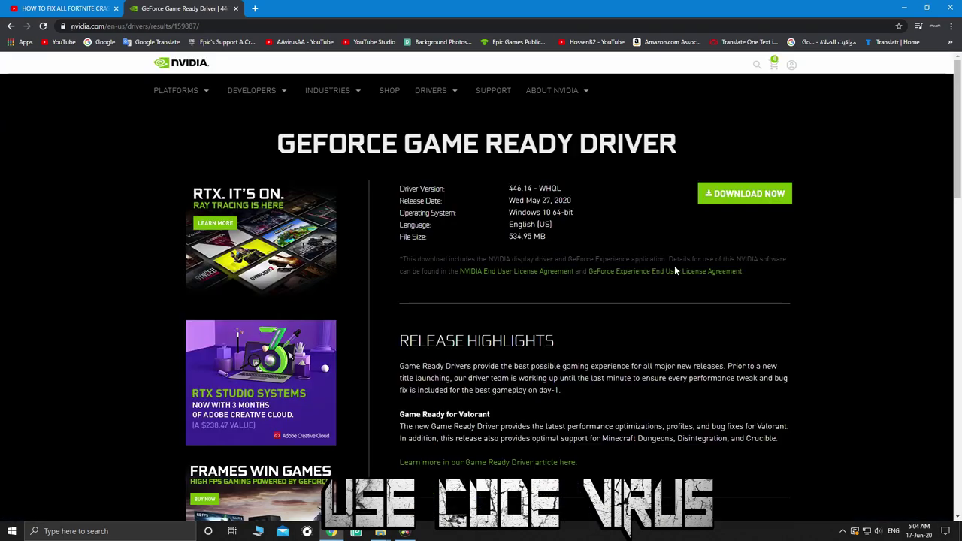
click(732, 197)
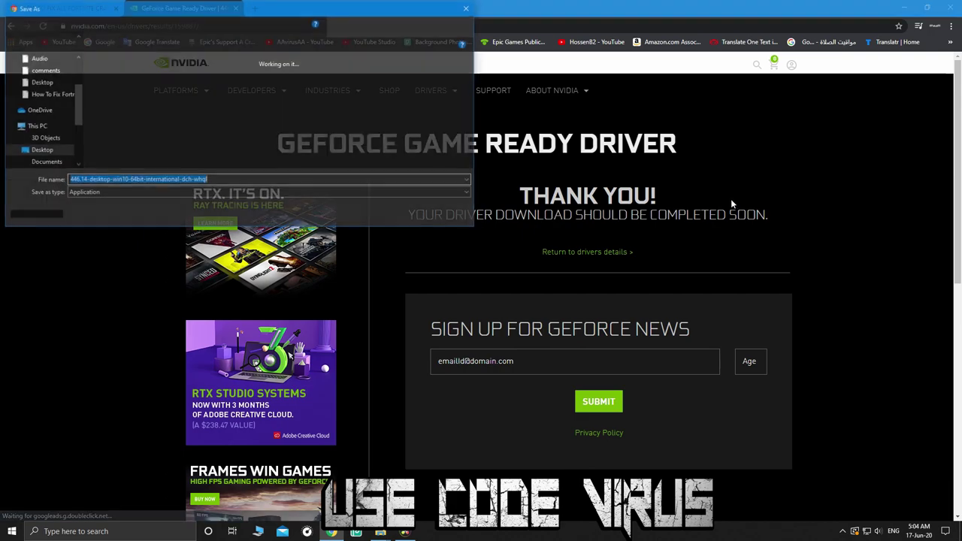
click(42, 149)
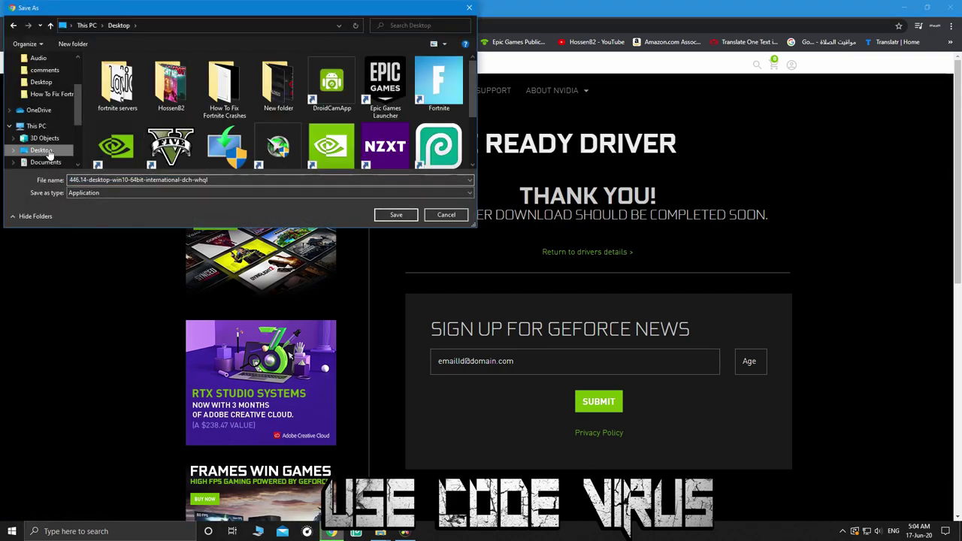
click(394, 213)
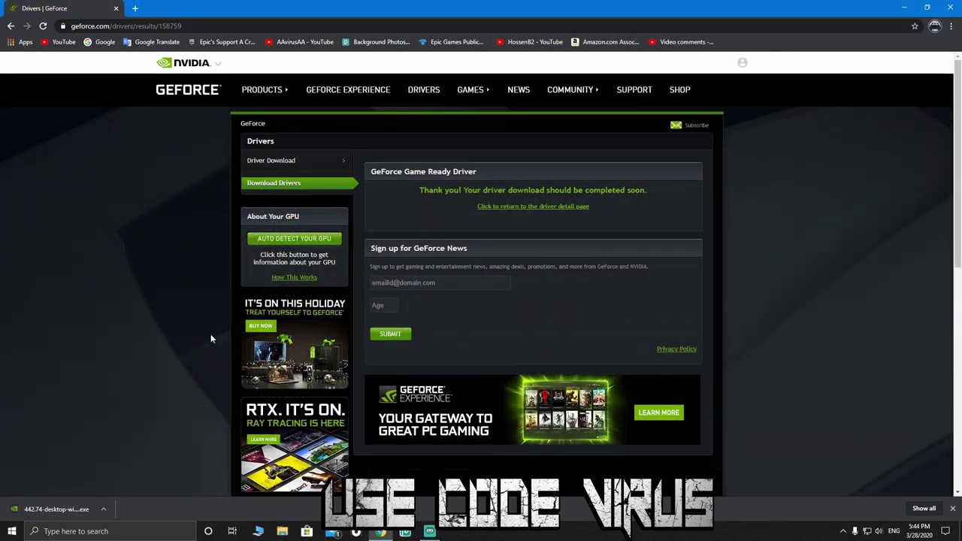
Run the downloaded 442.74 driver installer and install the NVIDIA Graphics Driver with GeForce Experience using the Express option.
click(45, 509)
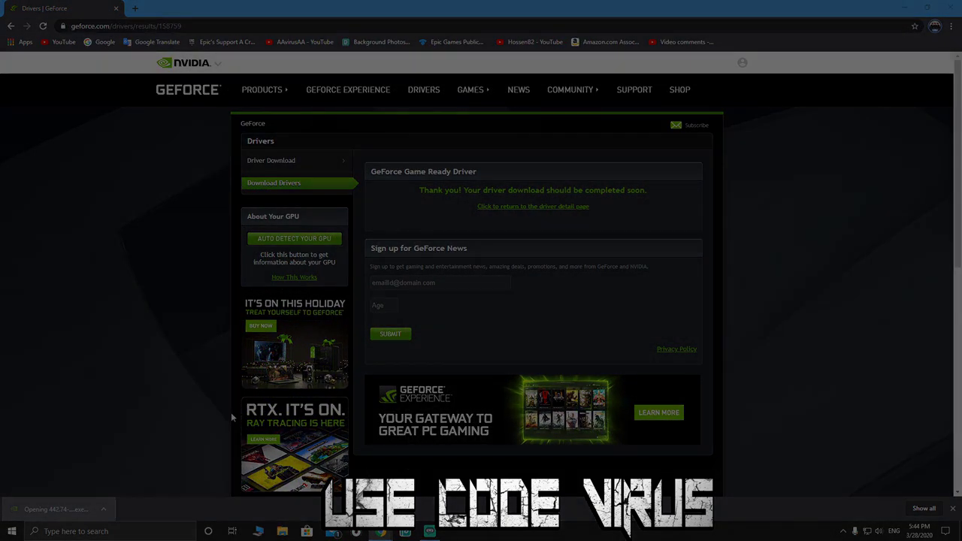
click(462, 296)
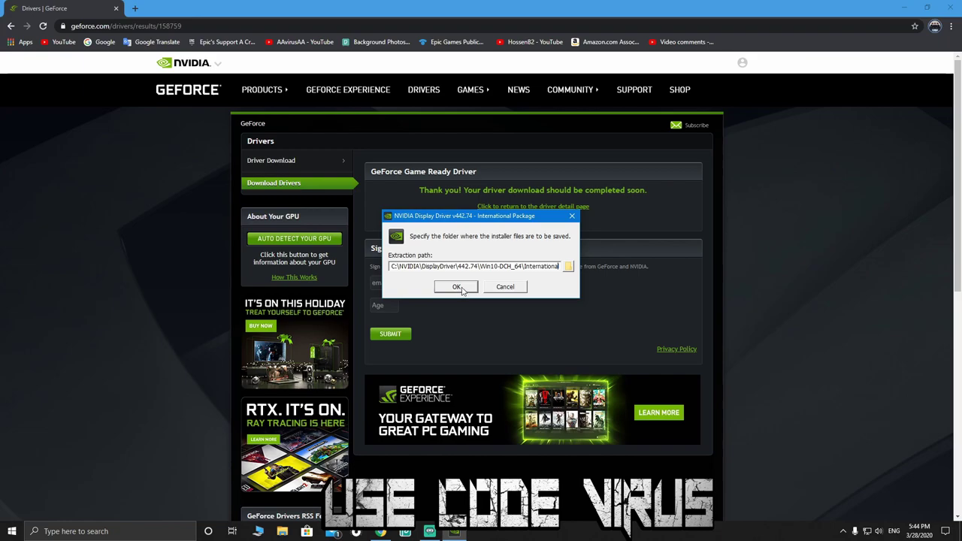
click(456, 287)
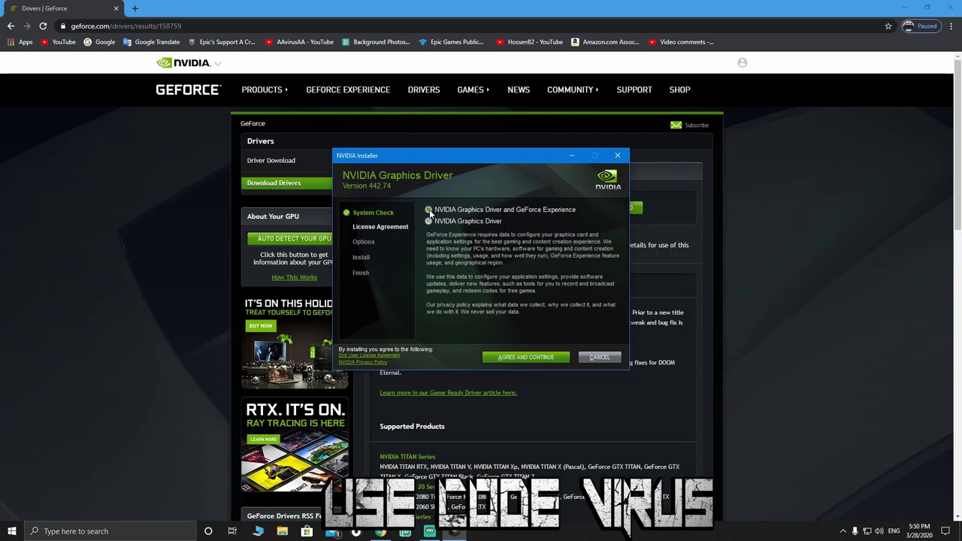
click(527, 359)
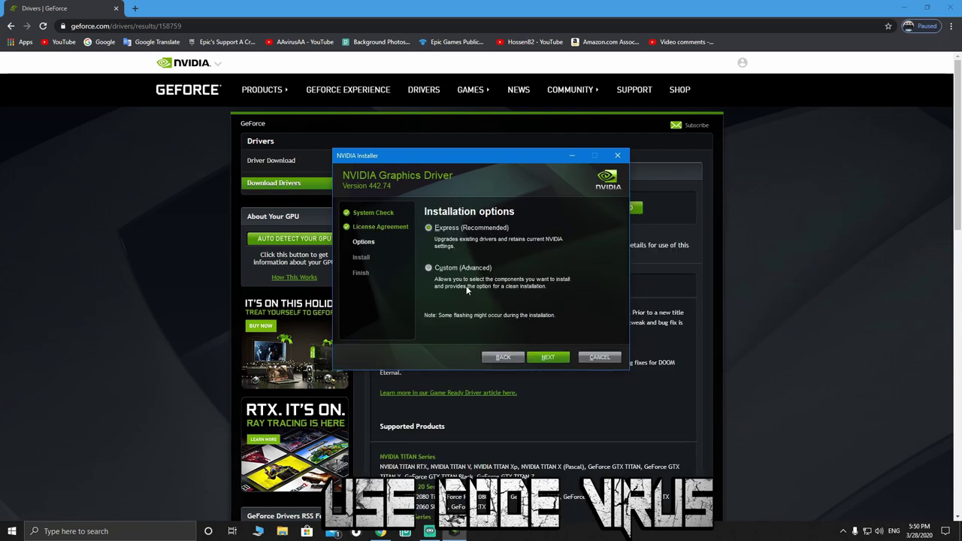
click(549, 358)
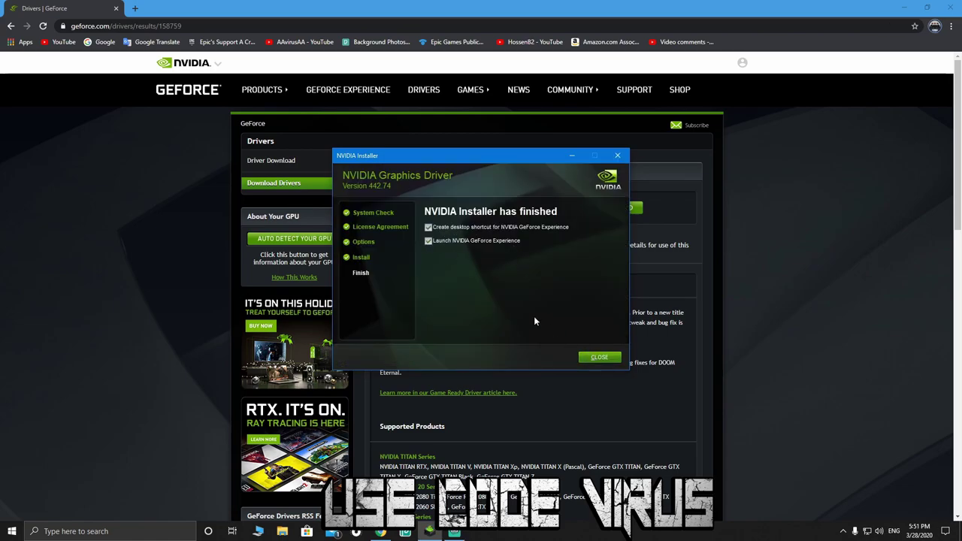
click(599, 357)
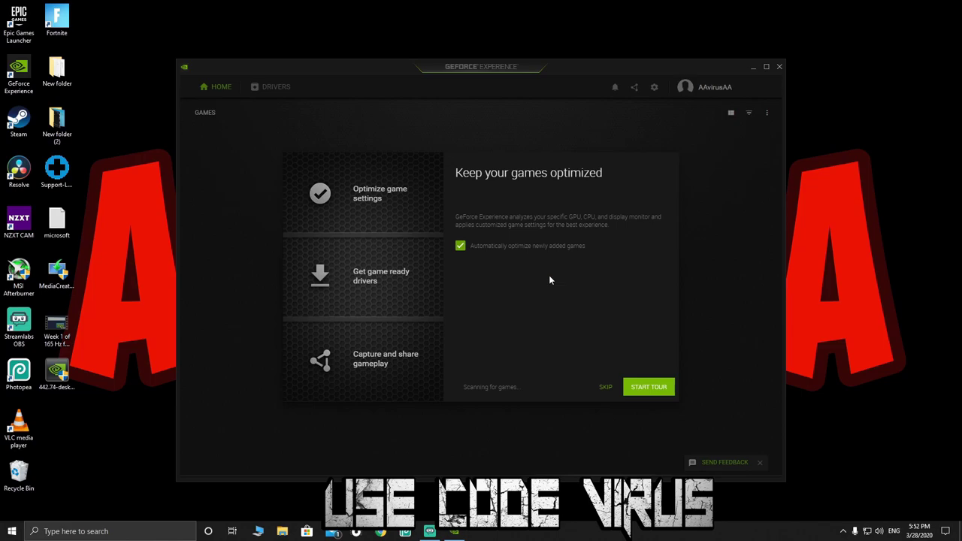
Turn off automatic optimization of newly added games and skip the GeForce Experience tour.
click(460, 245)
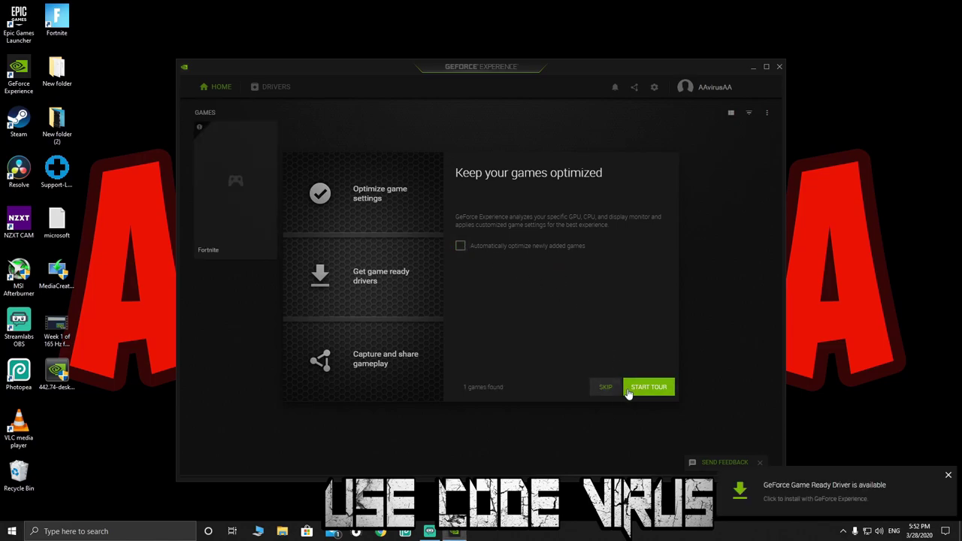
click(606, 386)
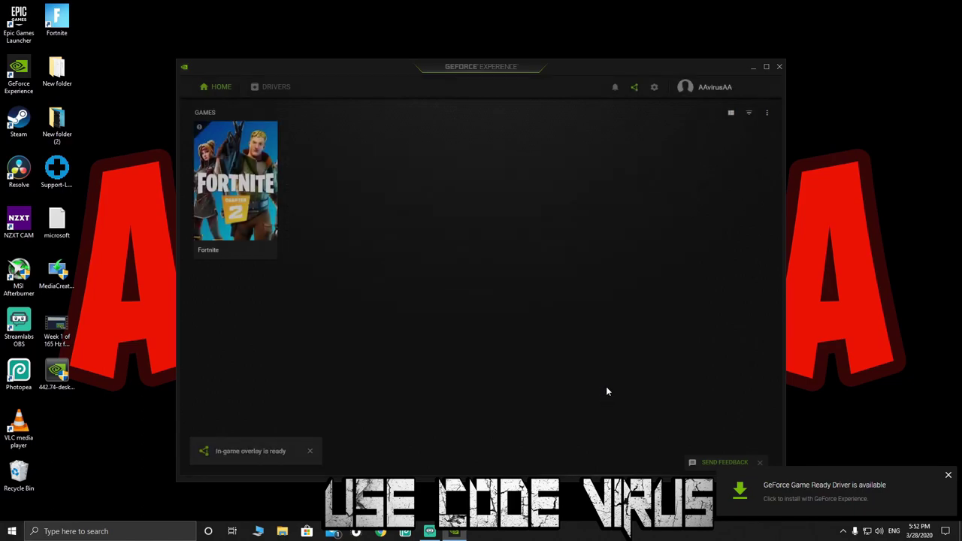
Examine the Game Ready Driver entry and review the general settings, including the notification and automatic driver download options.
click(275, 86)
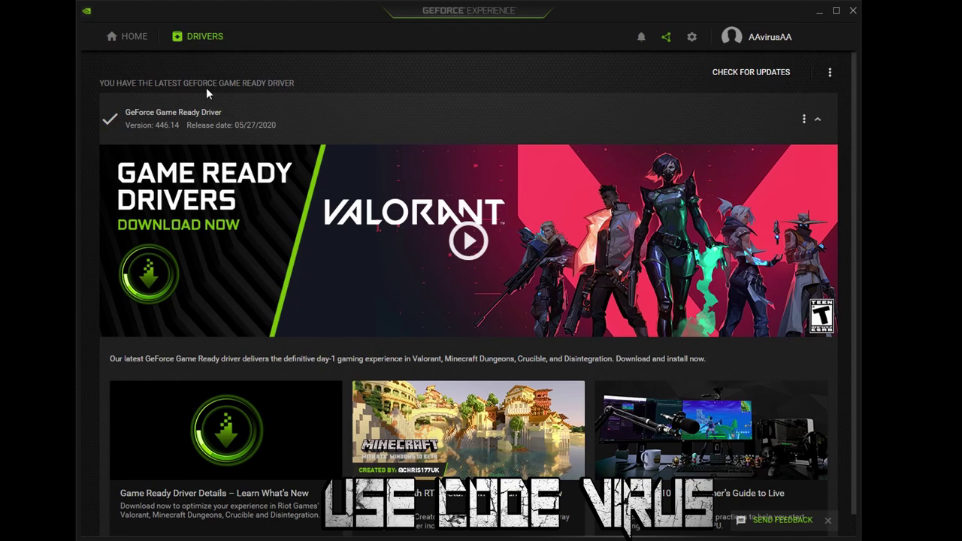
click(378, 127)
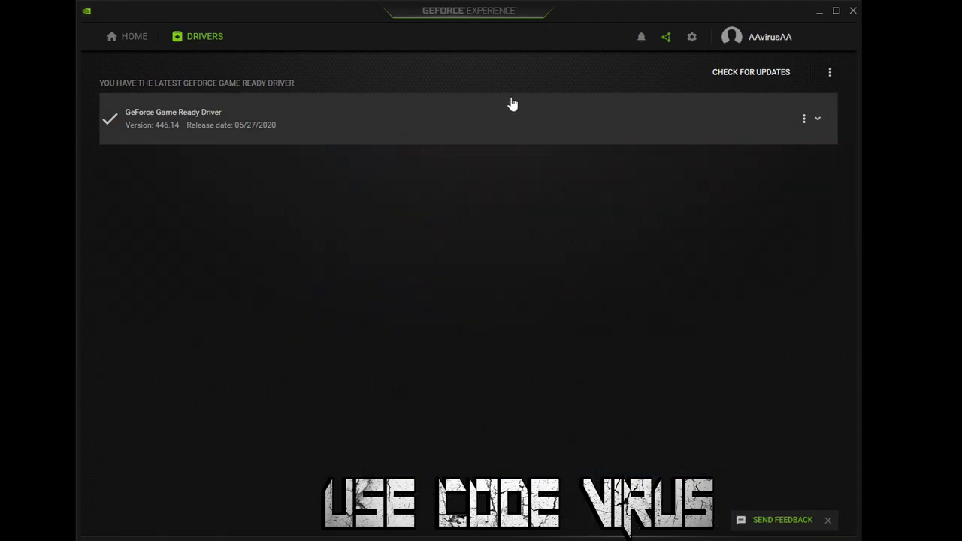
click(692, 39)
scroll(441, 376, down, 3)
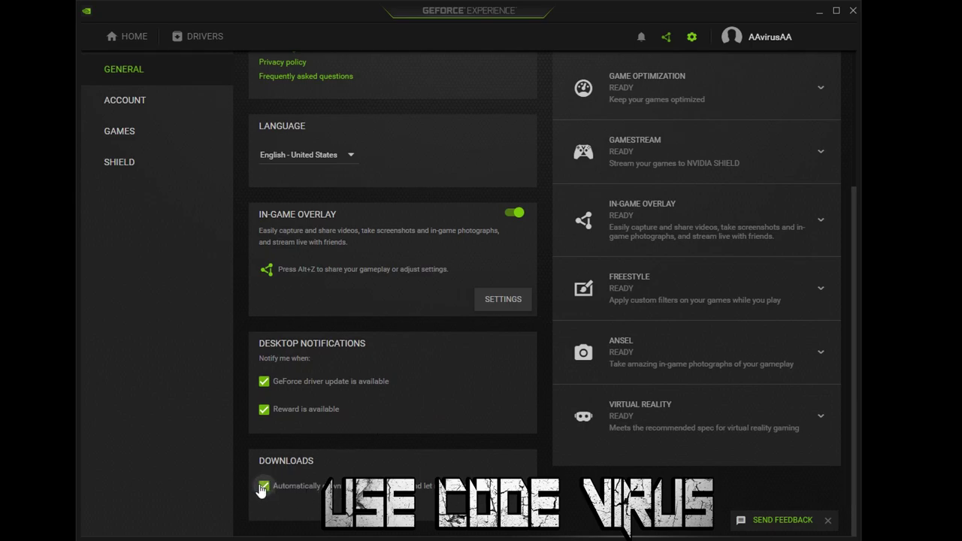
scroll(495, 434, up, 3)
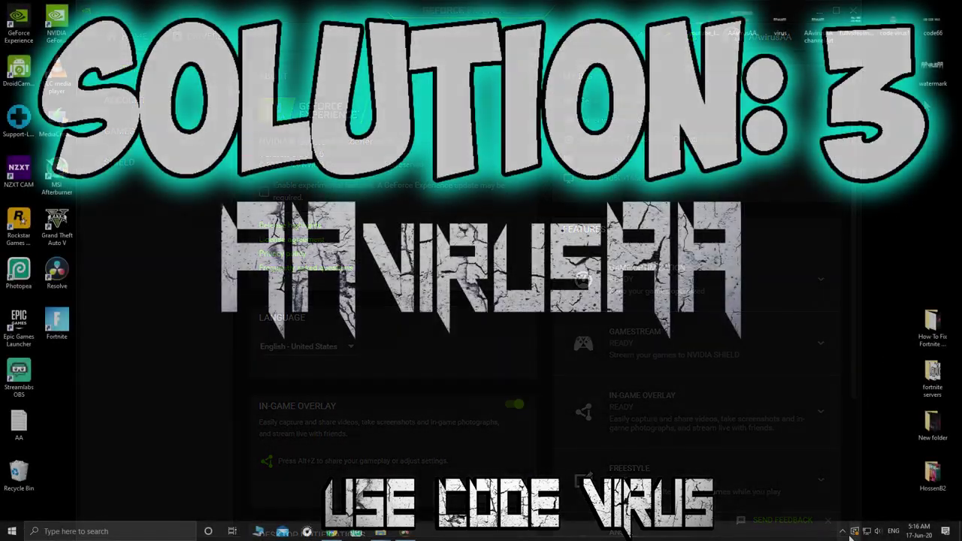
Open GeForce Experience from the system tray, check for Game Ready Driver updates, and close the window.
click(843, 531)
right_click(833, 510)
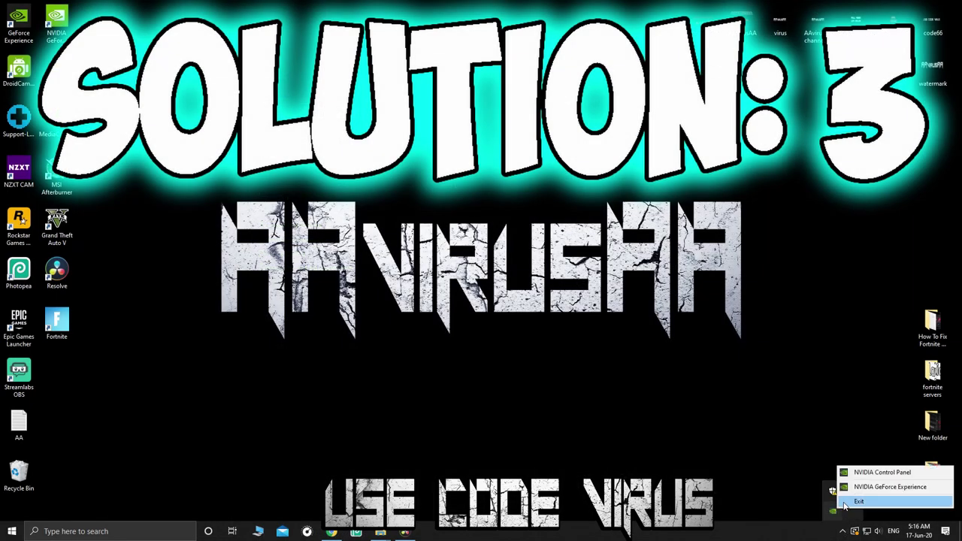
click(844, 502)
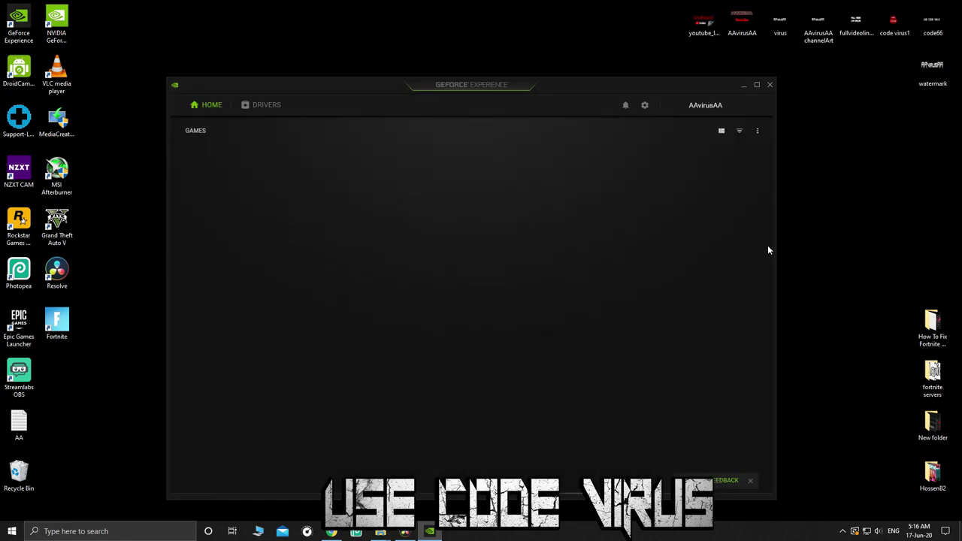
click(267, 106)
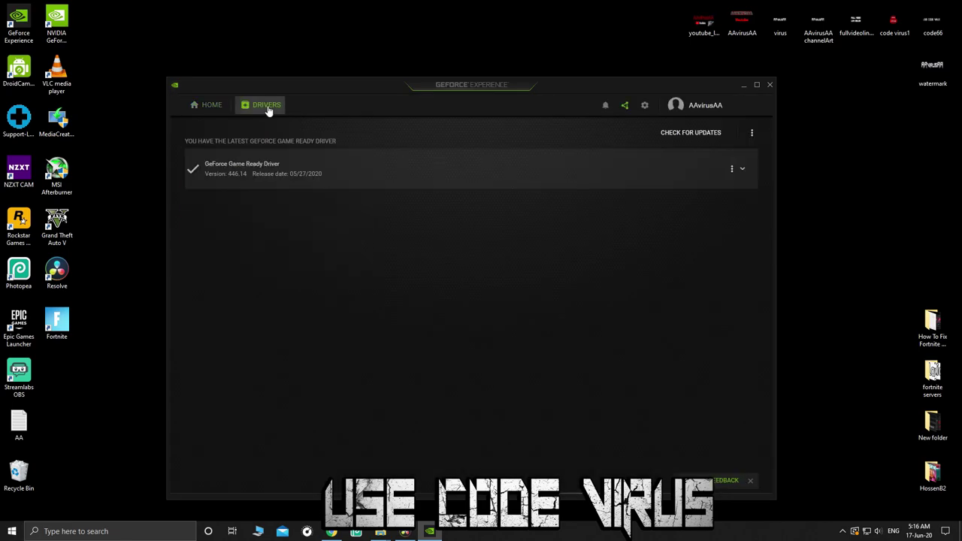
click(695, 137)
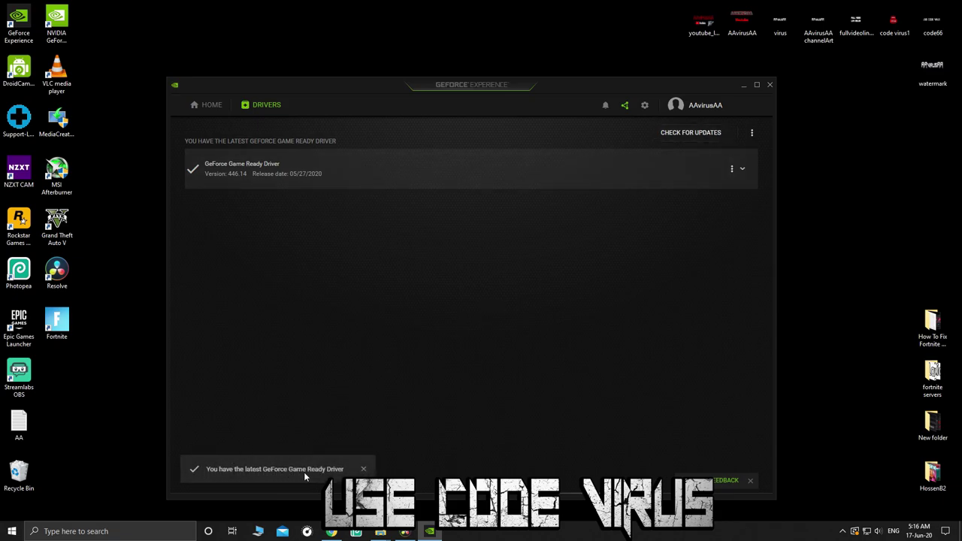
click(770, 84)
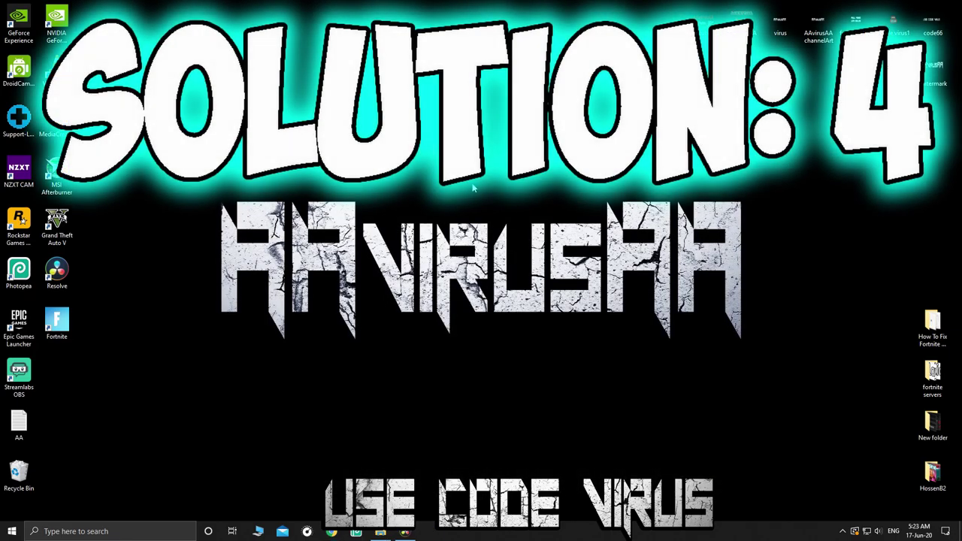
Open the local application data folder through the Run dialog with %localappdata%.
key(super)
click(124, 530)
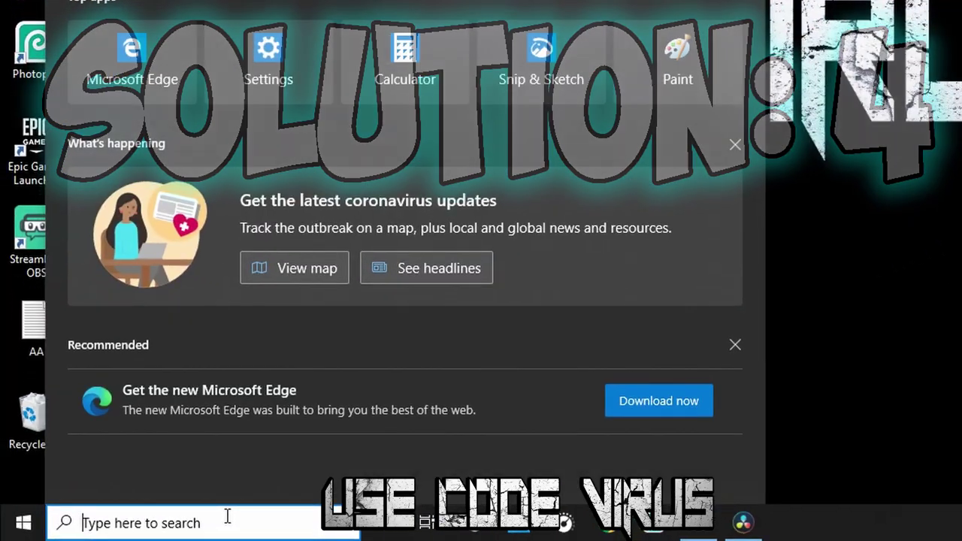
text(run)
click(166, 11)
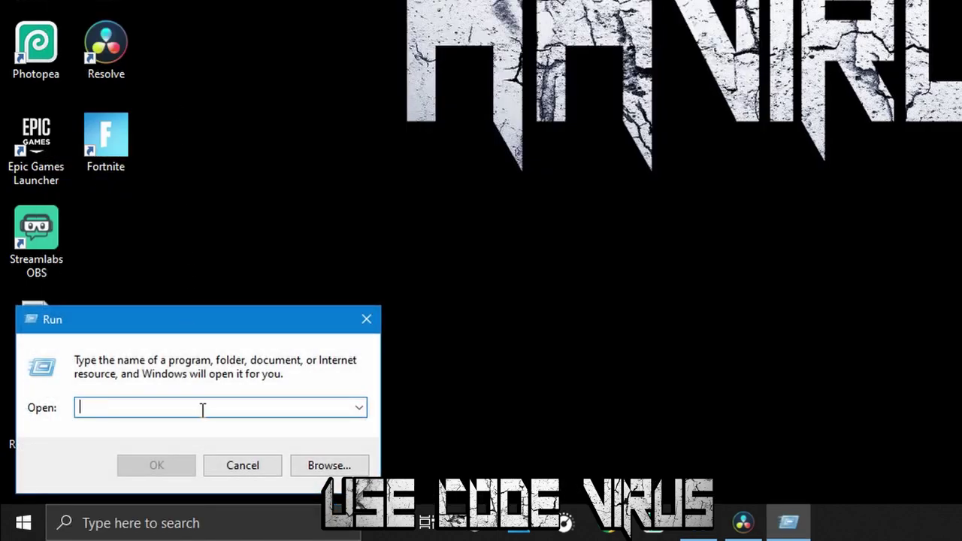
text(%localappdata%)
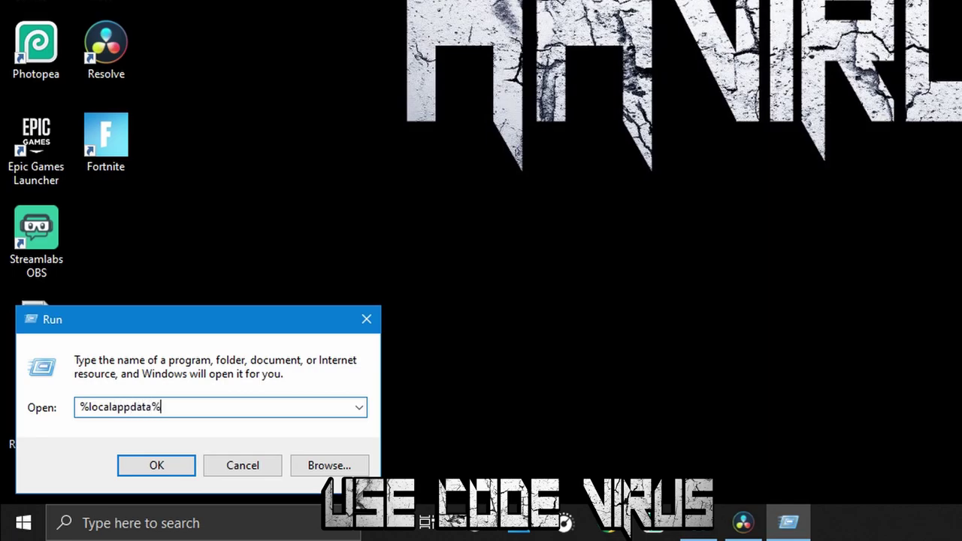
click(153, 464)
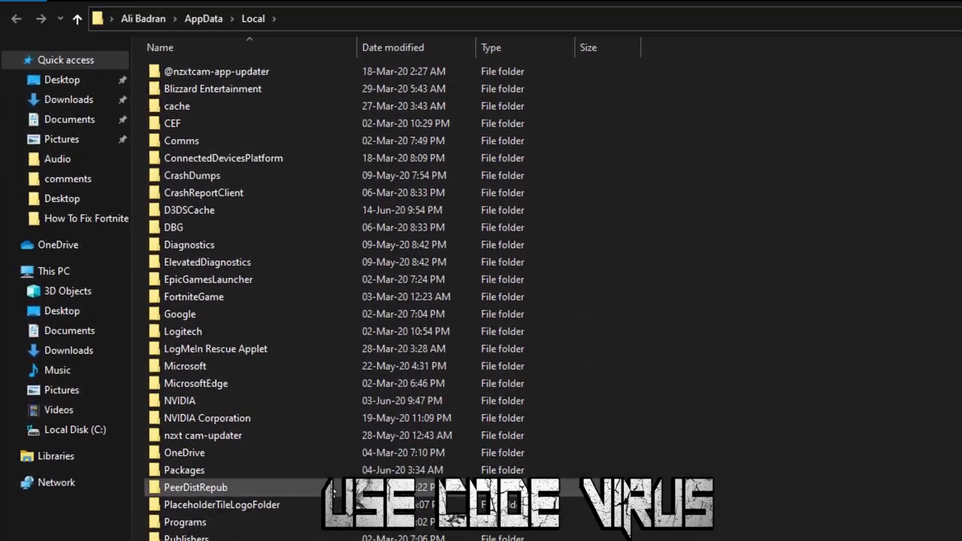
Open the GameUserSettings file in FortniteGame\Saved\Config\WindowsClient and place the cursor at the end of its text.
double_click(217, 290)
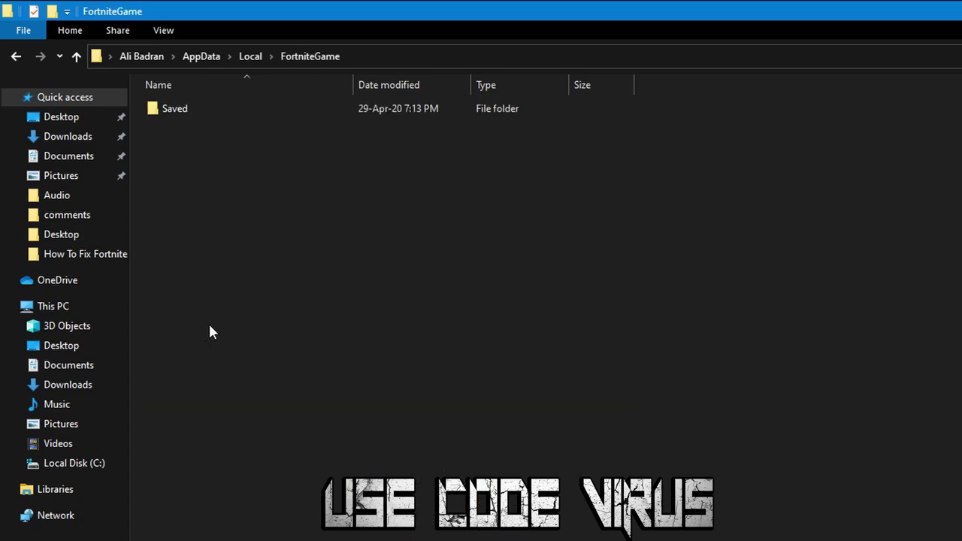
double_click(189, 111)
click(210, 124)
double_click(209, 125)
double_click(232, 124)
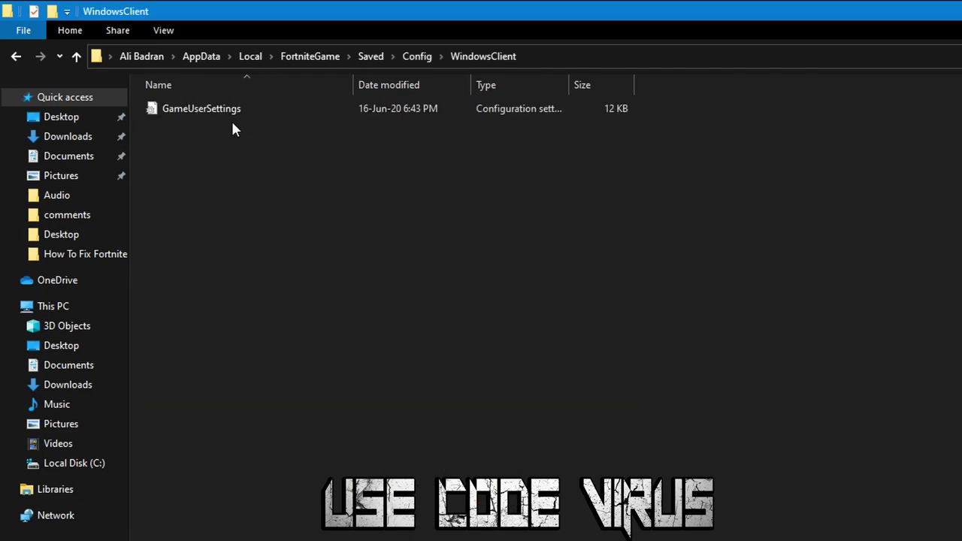
double_click(257, 109)
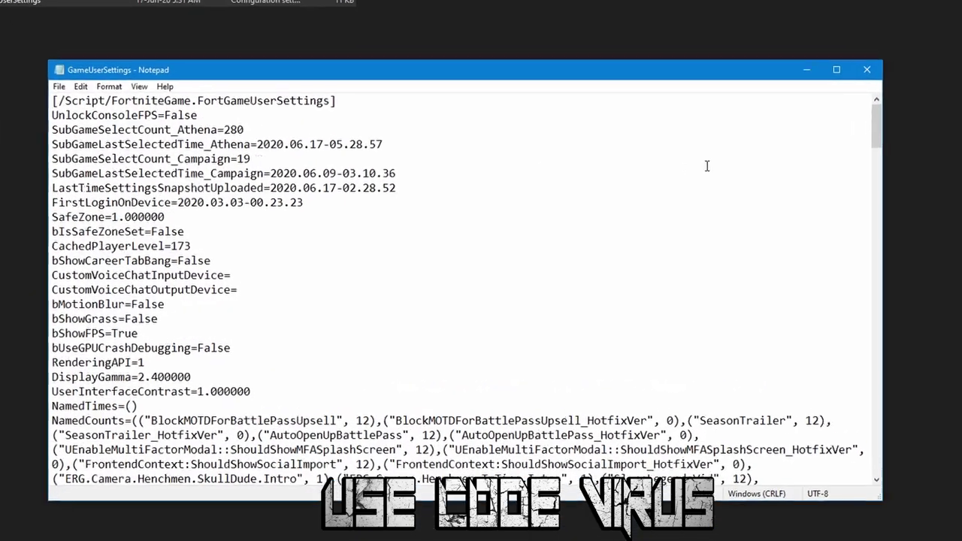
drag(900, 118, 877, 477)
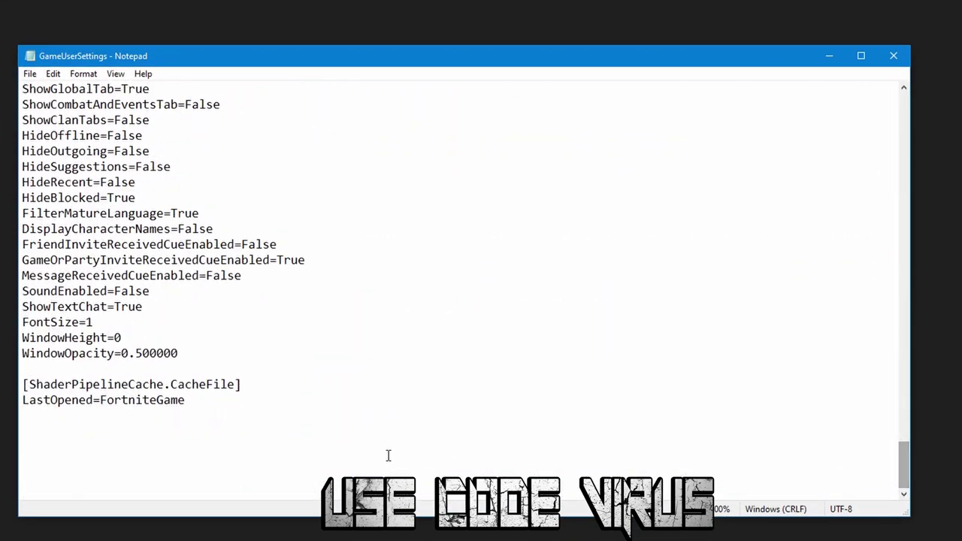
click(300, 477)
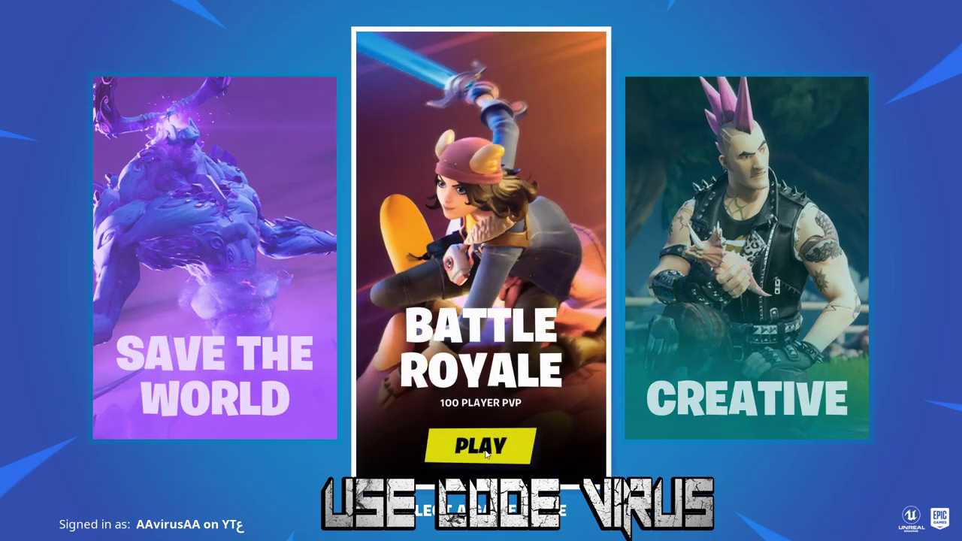
Switch to Fortnite, enter the Battle Royale mode and open the game's settings.
click(502, 402)
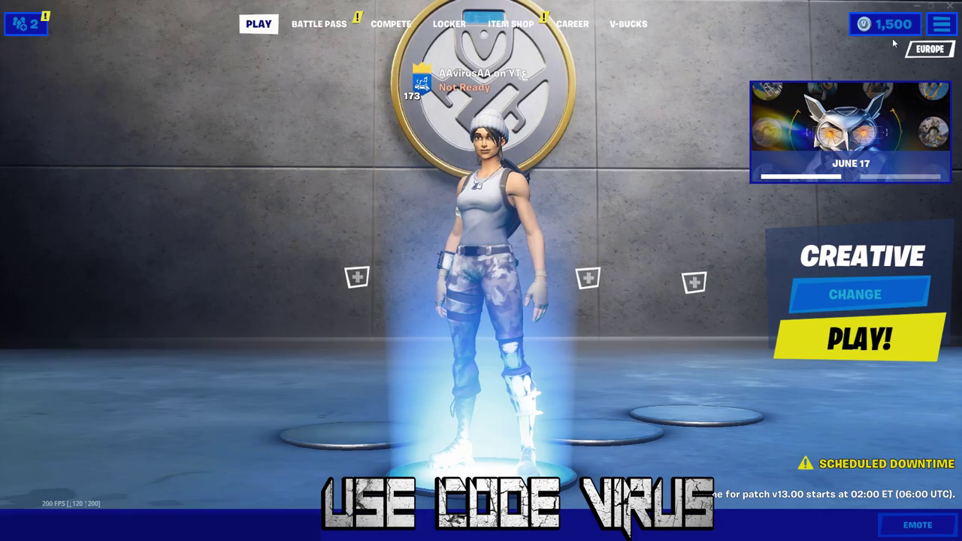
click(938, 25)
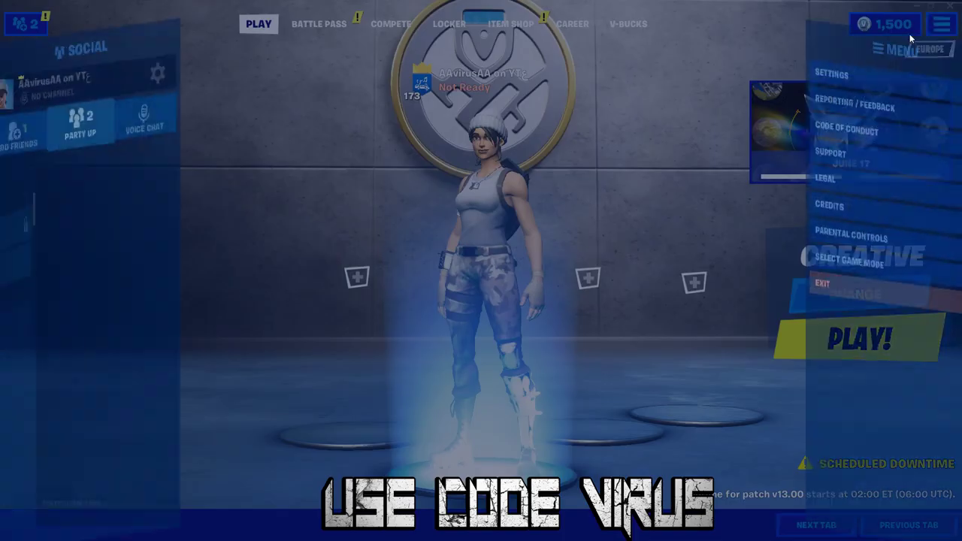
click(784, 57)
Set the DirectX version in the advanced graphics settings to DirectX 11.
scroll(466, 252, down, 4)
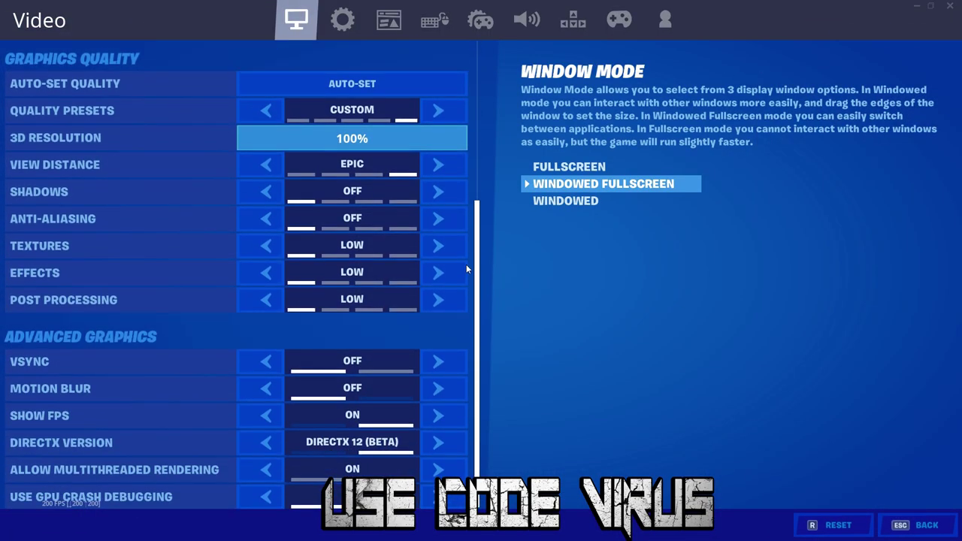
click(439, 444)
click(639, 400)
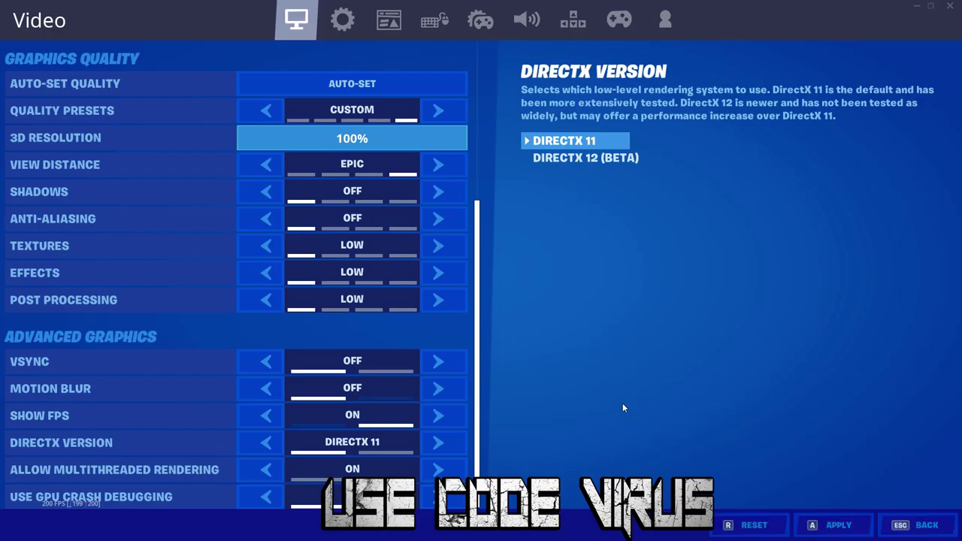
Switch the DirectX version to DirectX 12 (Beta) and back to DirectX 11, applying each change, and leave the settings.
click(443, 443)
click(666, 388)
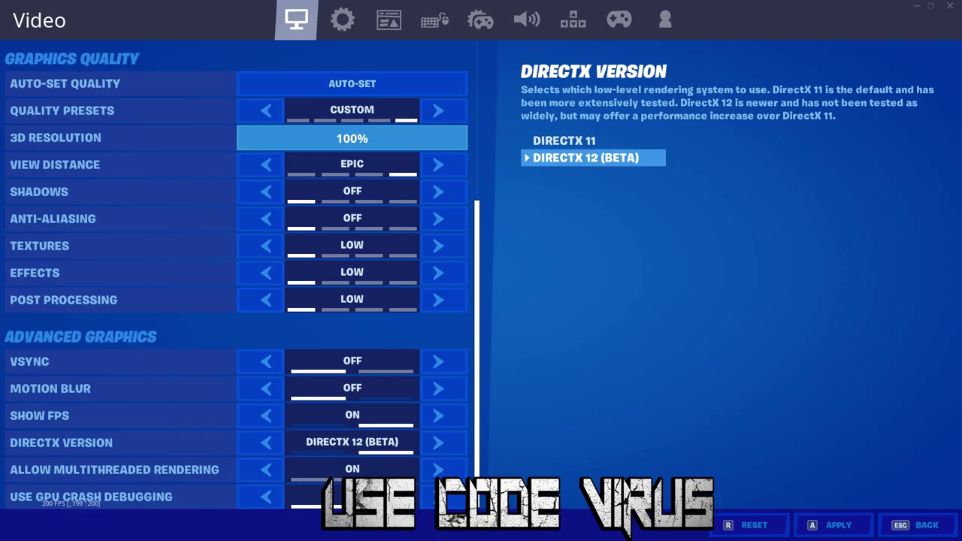
click(836, 525)
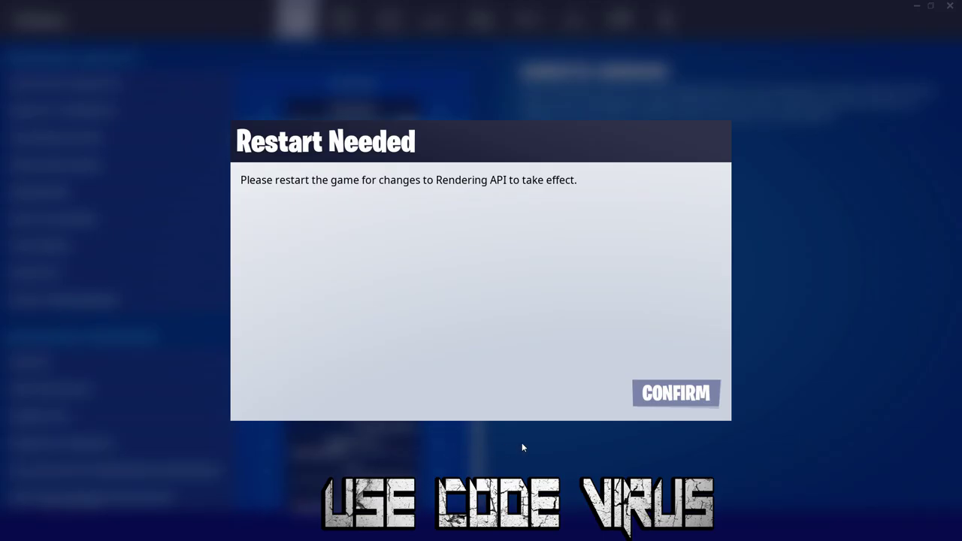
click(676, 393)
click(836, 525)
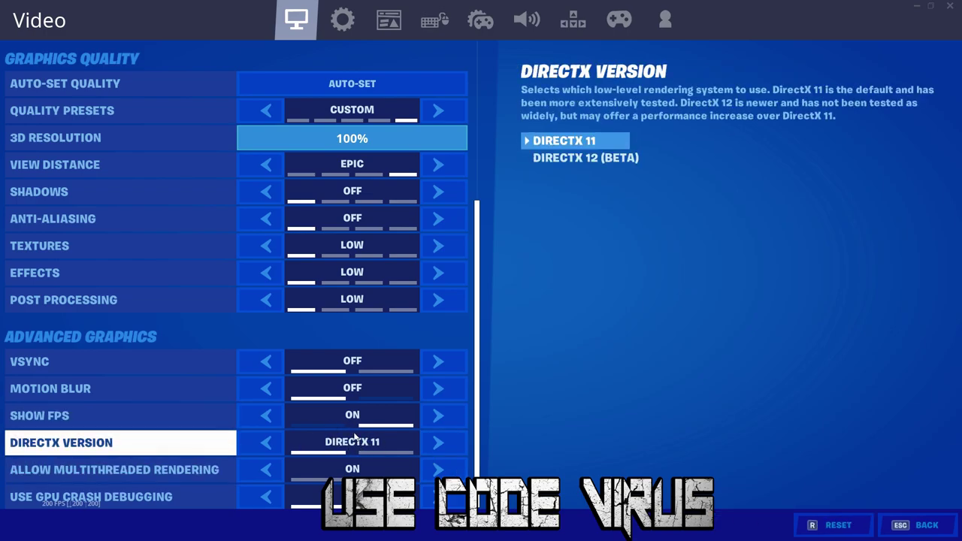
click(921, 525)
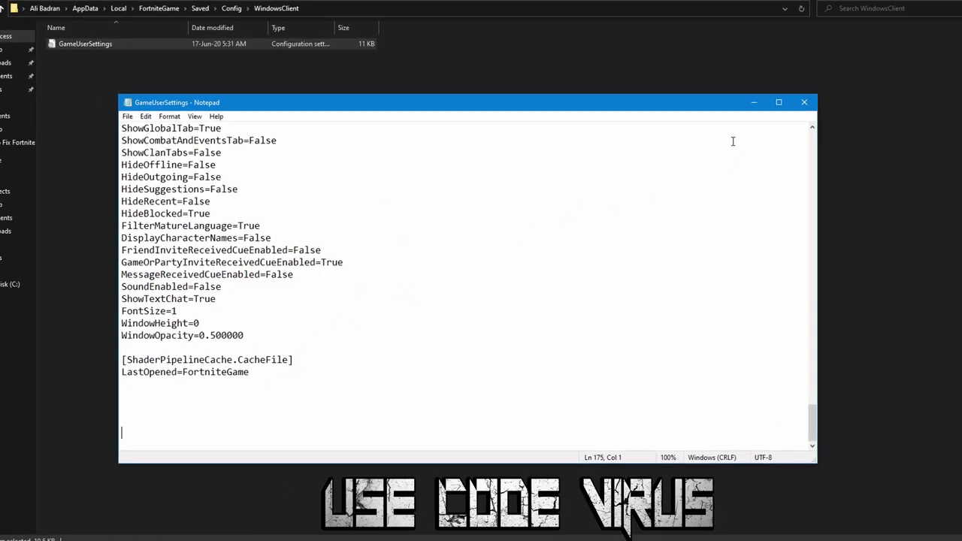
Close and reopen the GameUserSettings file in Notepad and locate the [D3DRHIPreference] section at its end.
click(804, 102)
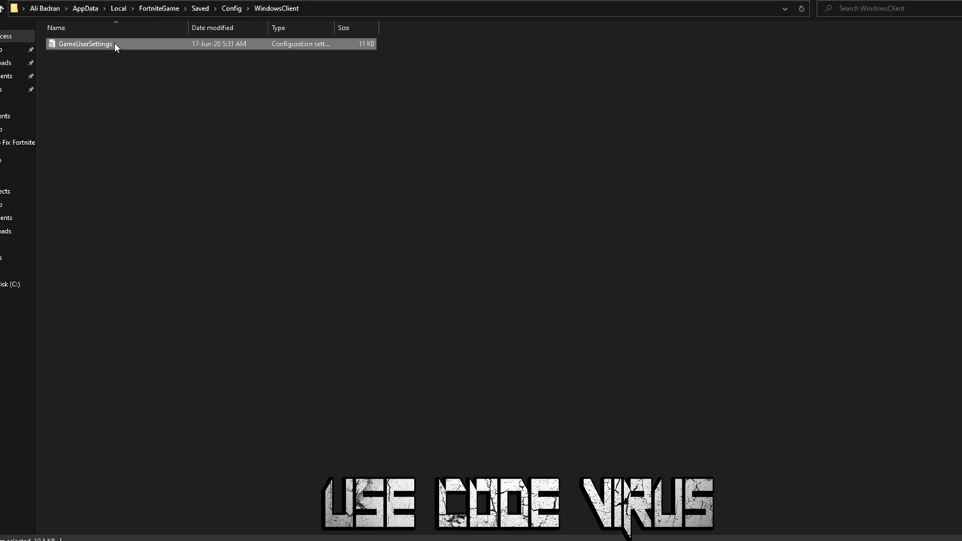
double_click(114, 43)
drag(814, 148, 815, 423)
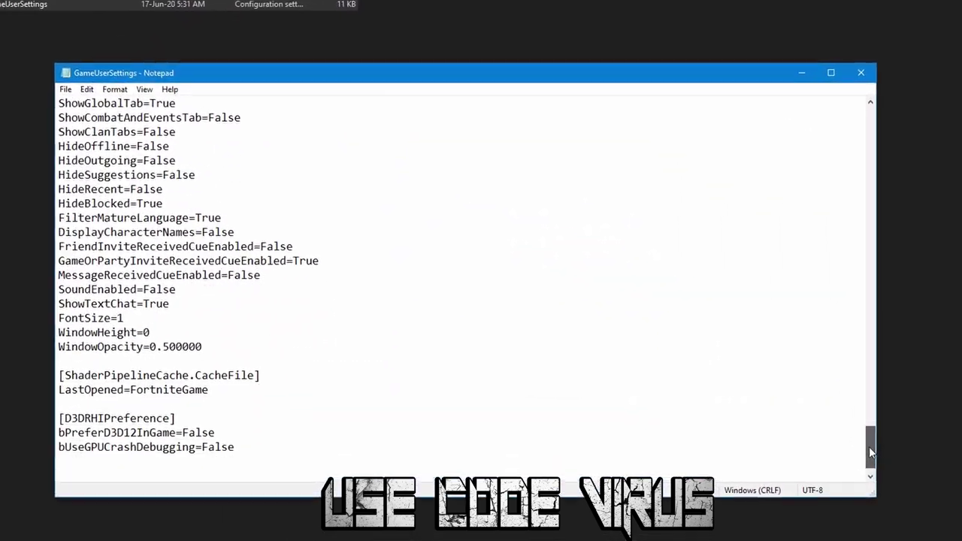
drag(870, 451, 871, 459)
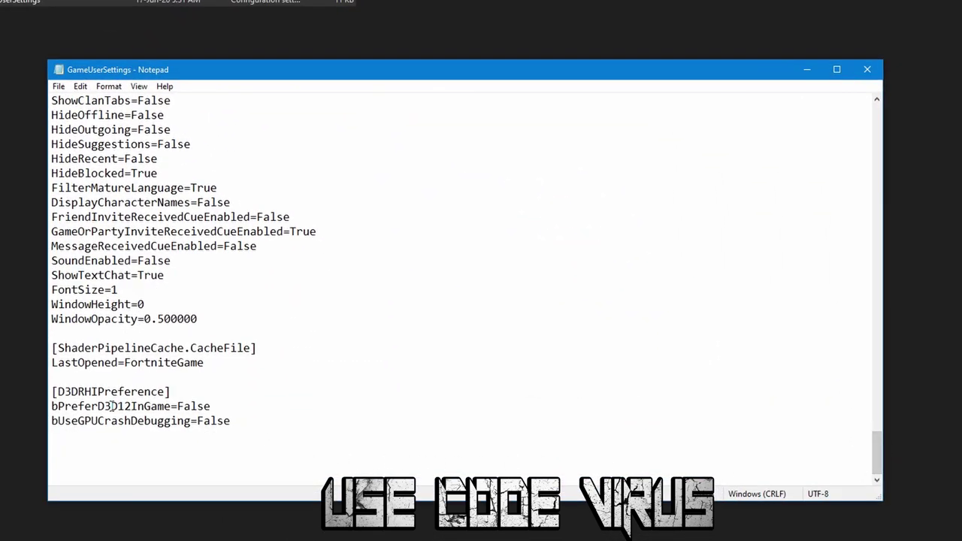
drag(54, 391, 257, 432)
click(261, 420)
Set bPreferD3D12InGame to True in the [D3DRHIPreference] section and save the file.
drag(218, 406, 181, 408)
text(Tru)
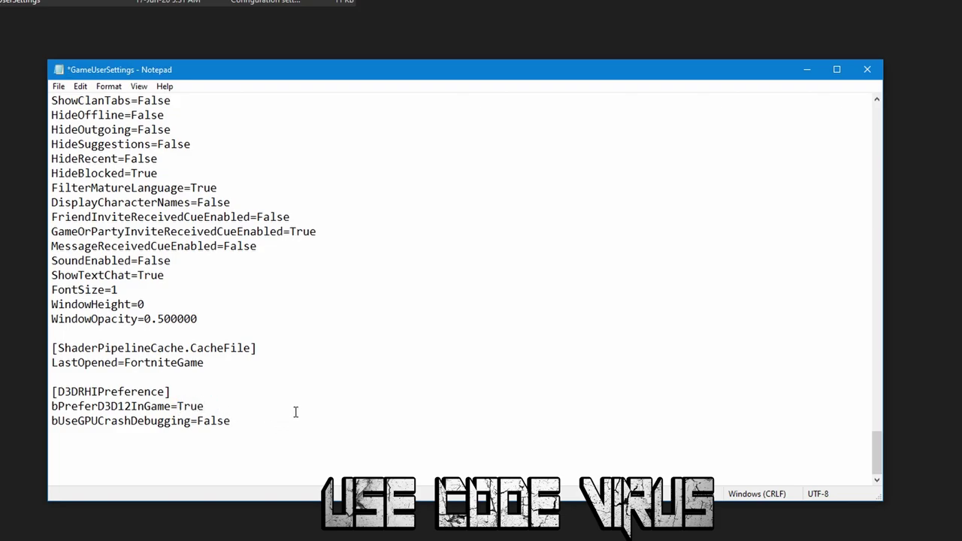
click(58, 86)
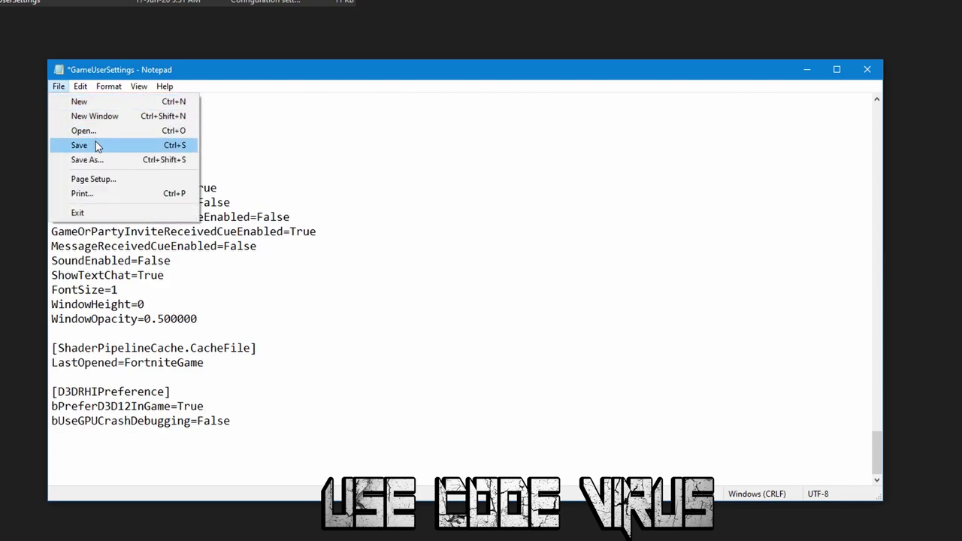
click(97, 143)
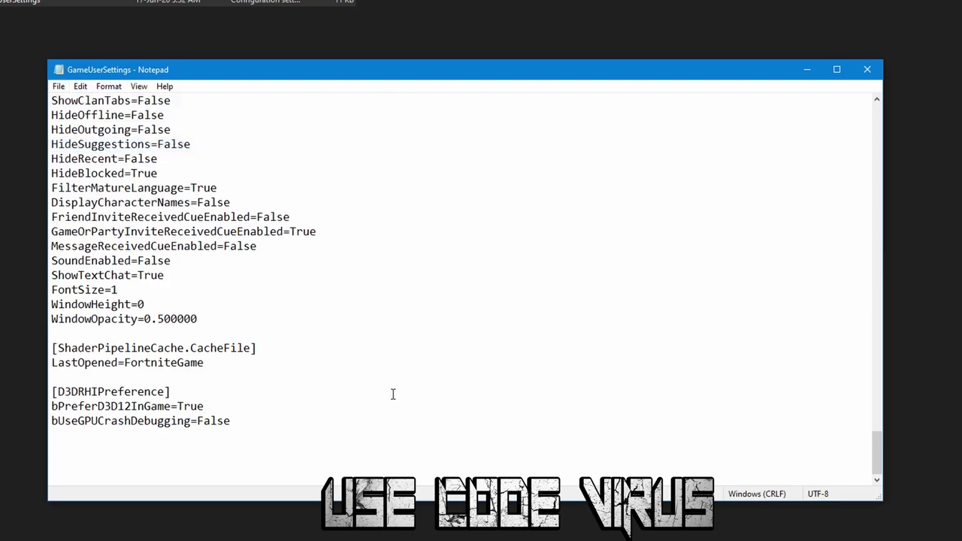
Change bPreferD3D12InGame back to False in the [D3DRHIPreference] section and save the file.
drag(205, 407, 180, 407)
text(Fals)
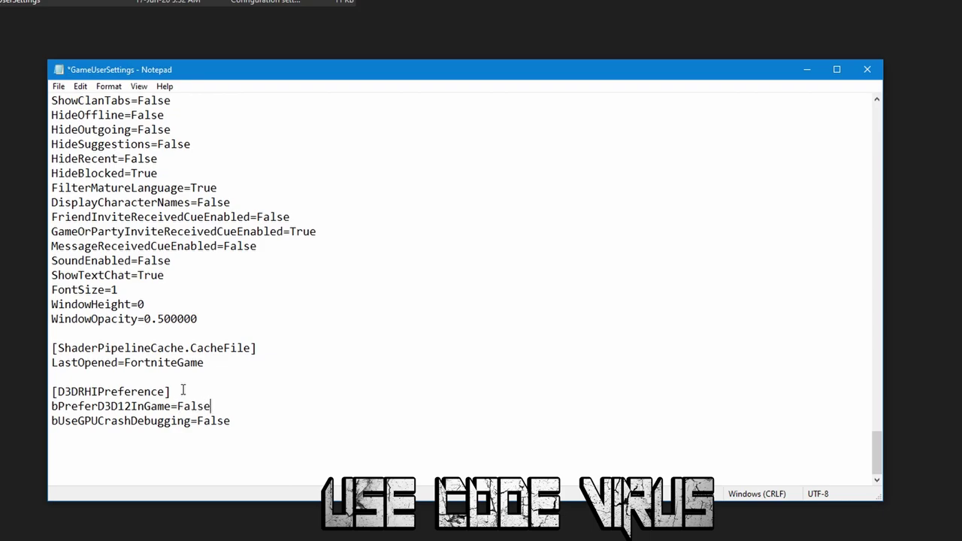
text(e)
click(58, 86)
click(94, 145)
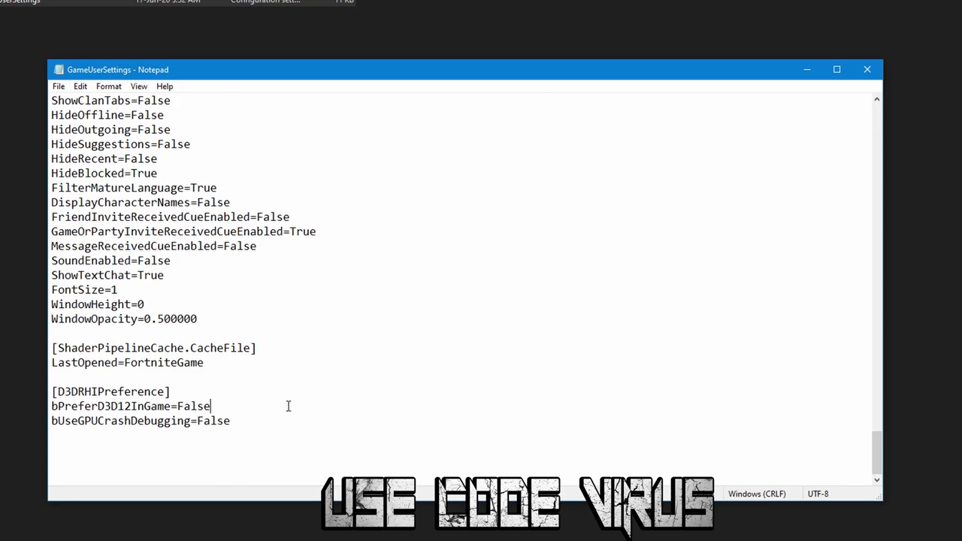
Set bUseGPUCrashDebugging to True, save the GameUserSettings file and close it.
drag(237, 422, 199, 423)
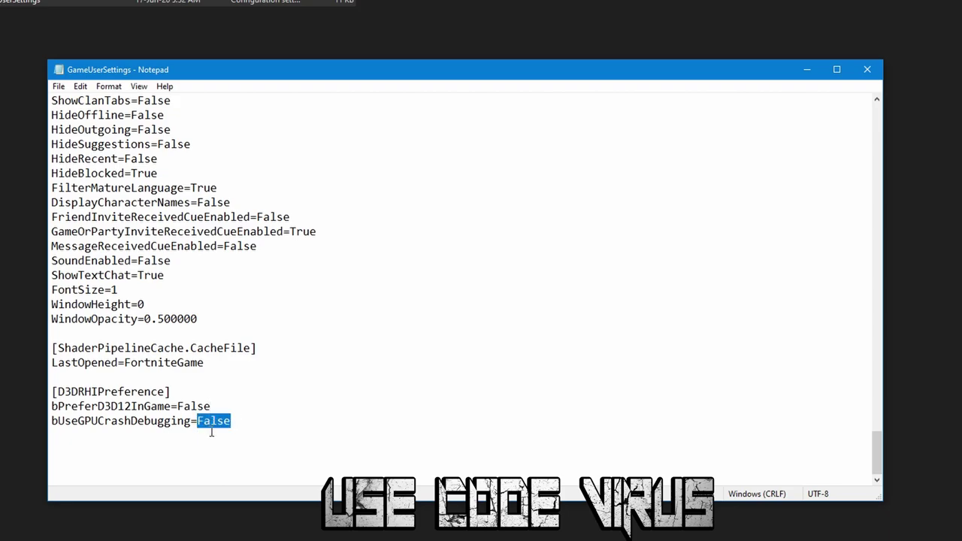
text(True)
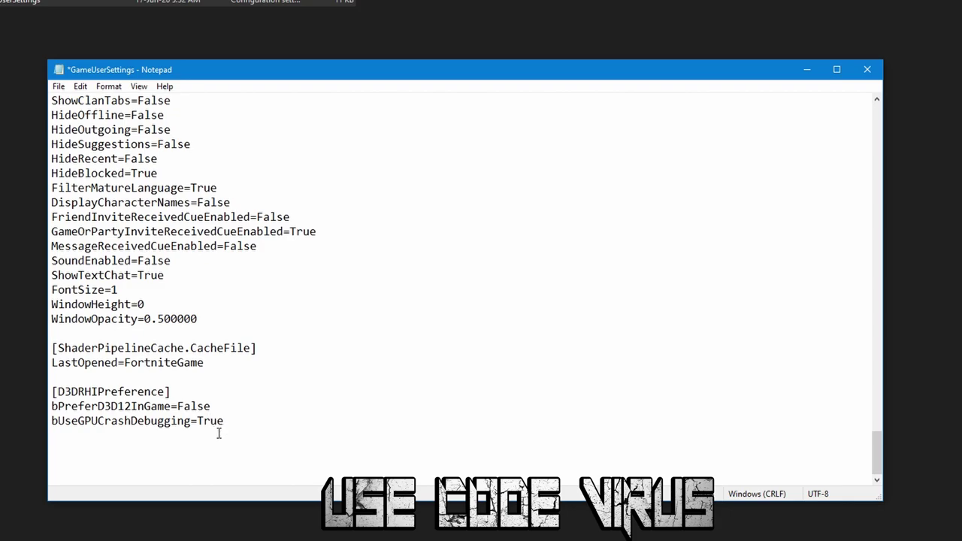
click(58, 85)
click(87, 143)
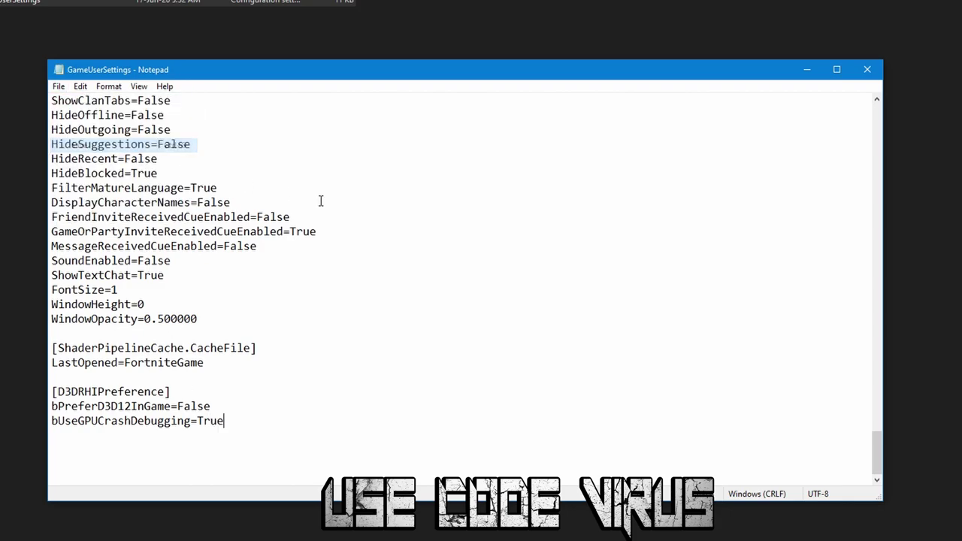
click(867, 70)
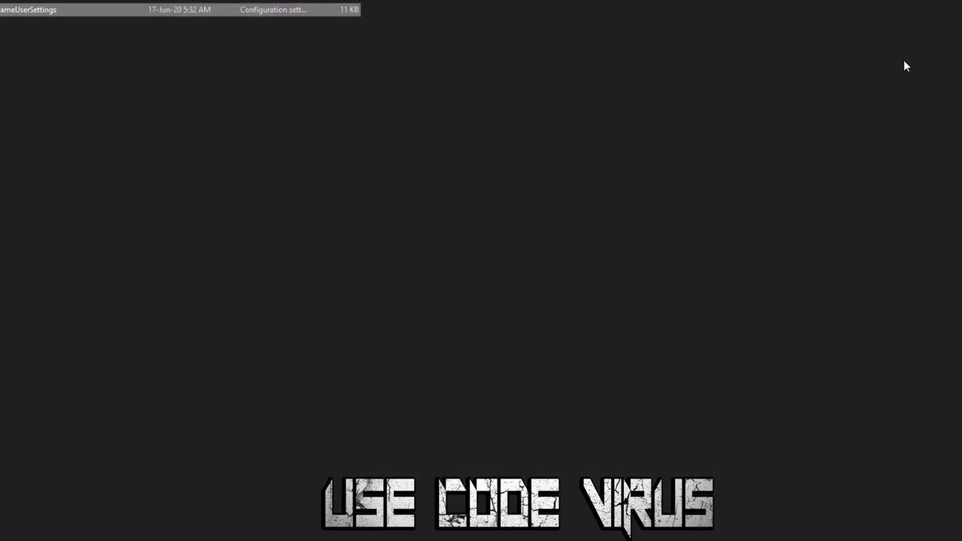
Minimize the folder window, switch to Fortnite and quit the game.
click(906, 6)
click(905, 7)
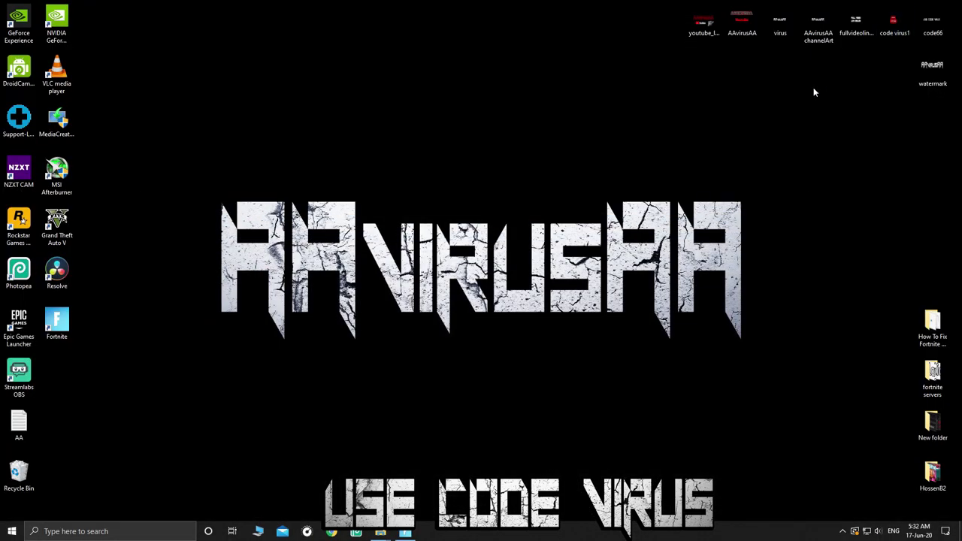
click(404, 533)
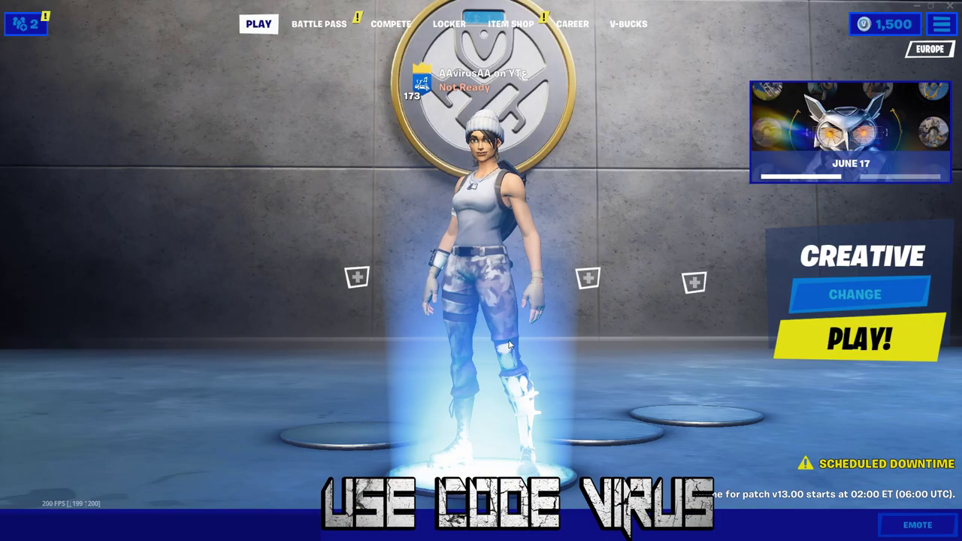
click(945, 29)
click(825, 281)
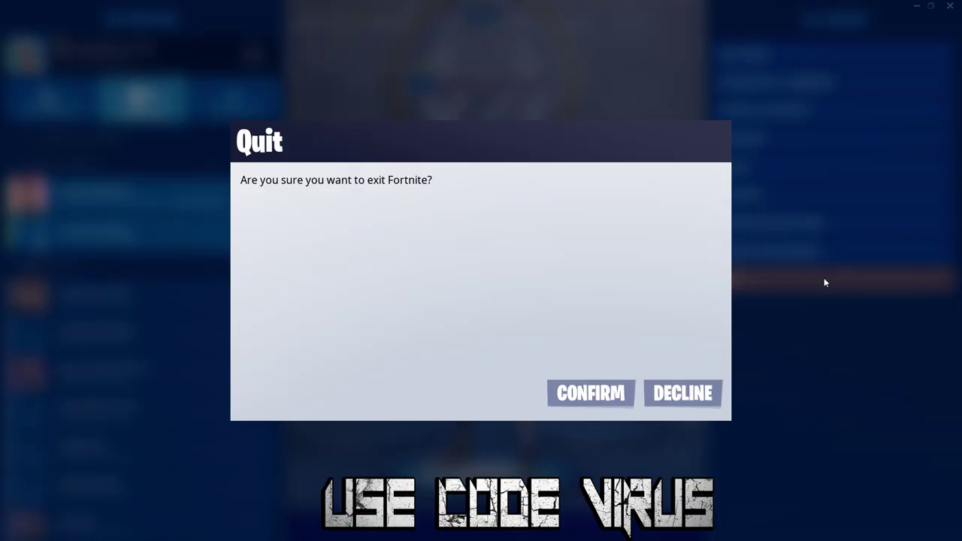
click(587, 391)
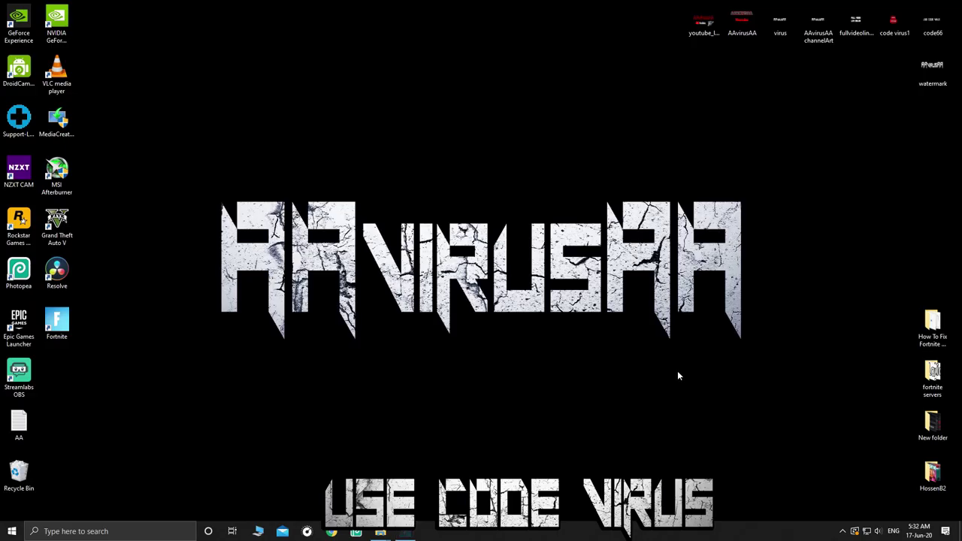
Bring up the Epic Games Launcher and launch Fortnite from the quick launch list on its home page.
right_click(680, 301)
click(707, 319)
click(843, 531)
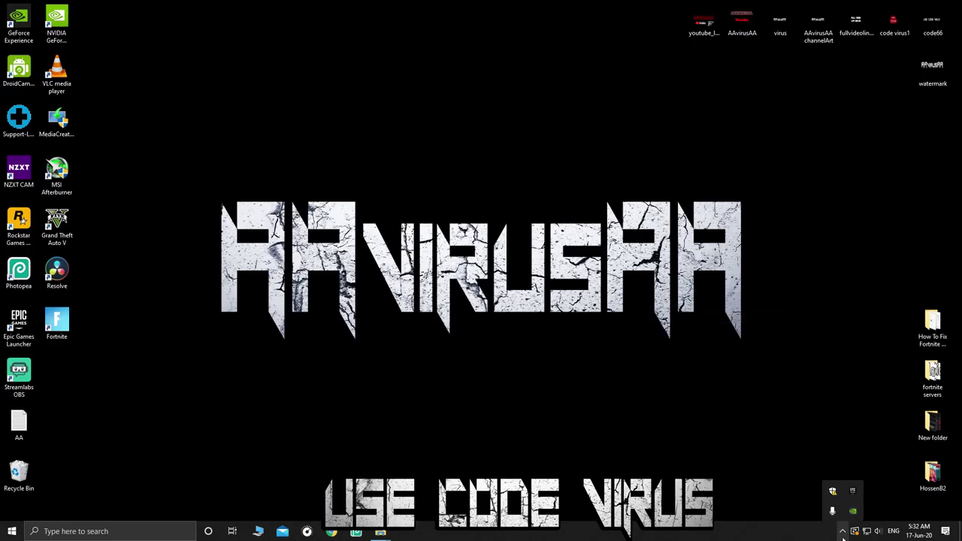
click(853, 491)
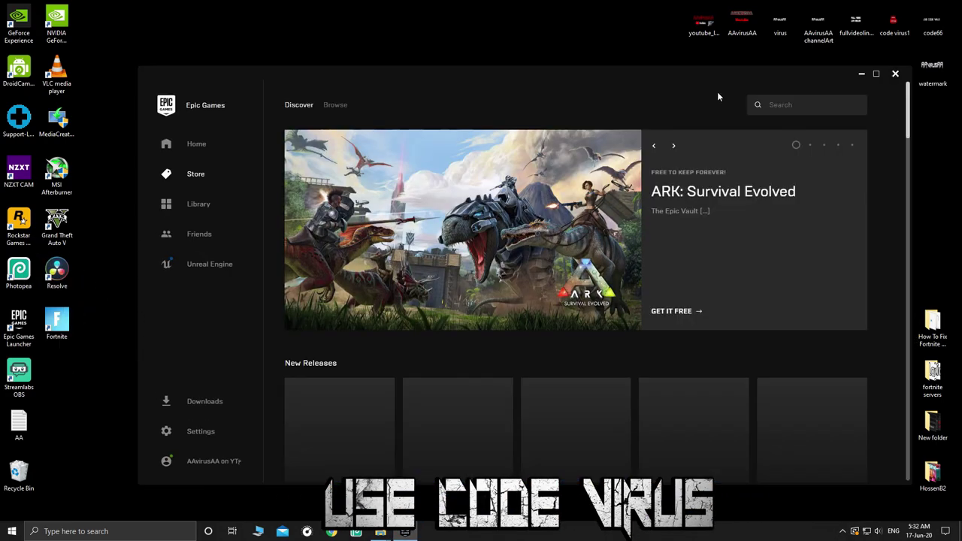
click(188, 151)
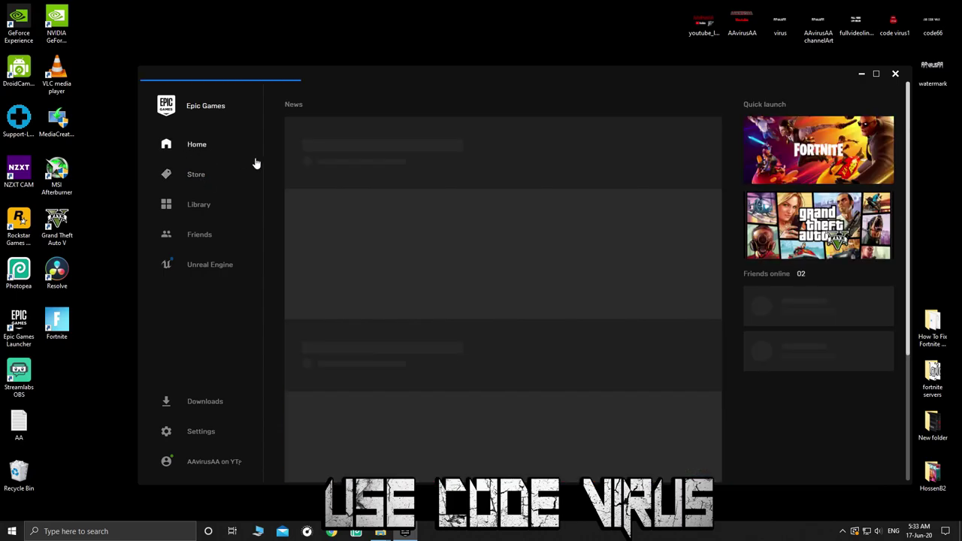
click(839, 156)
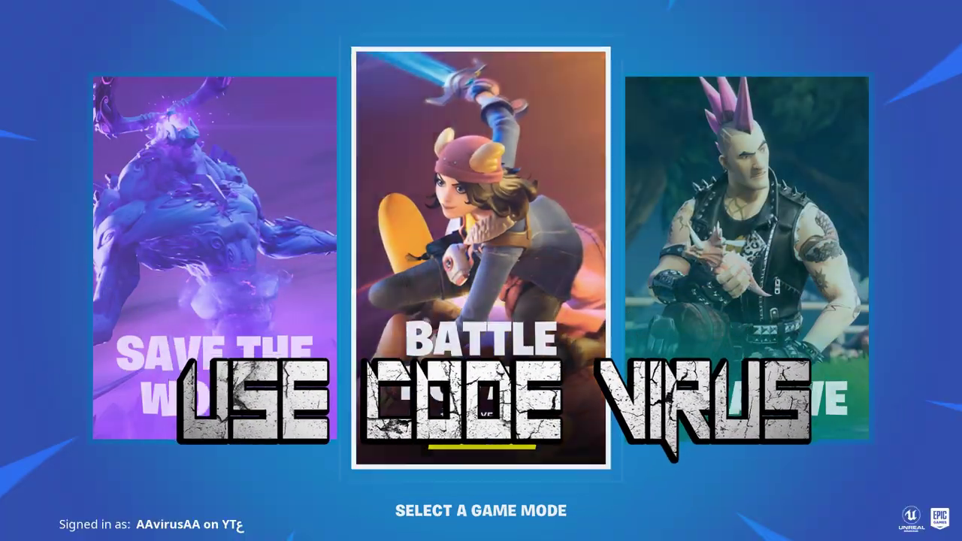
Enter the Battle Royale mode and examine the advanced graphics options in the video settings.
click(559, 232)
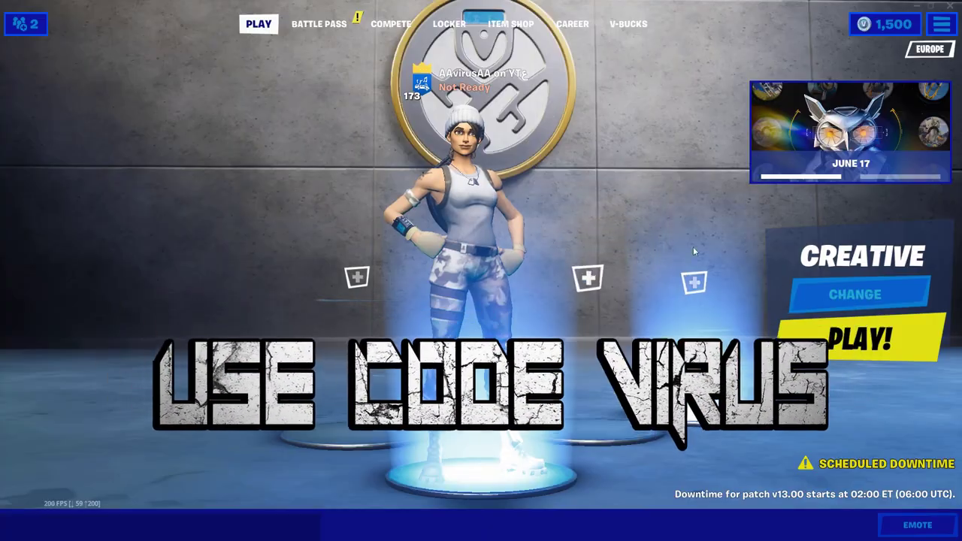
click(942, 24)
click(808, 53)
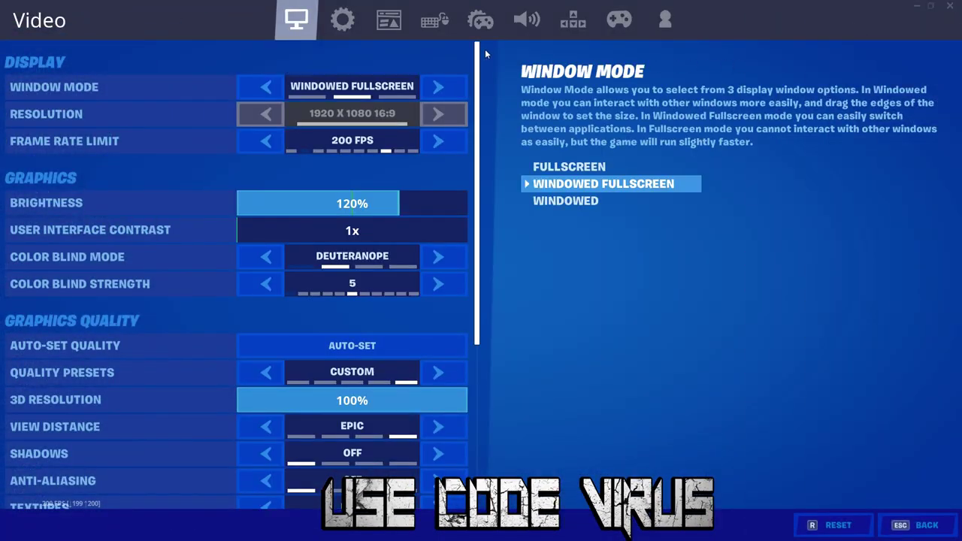
drag(476, 57, 468, 218)
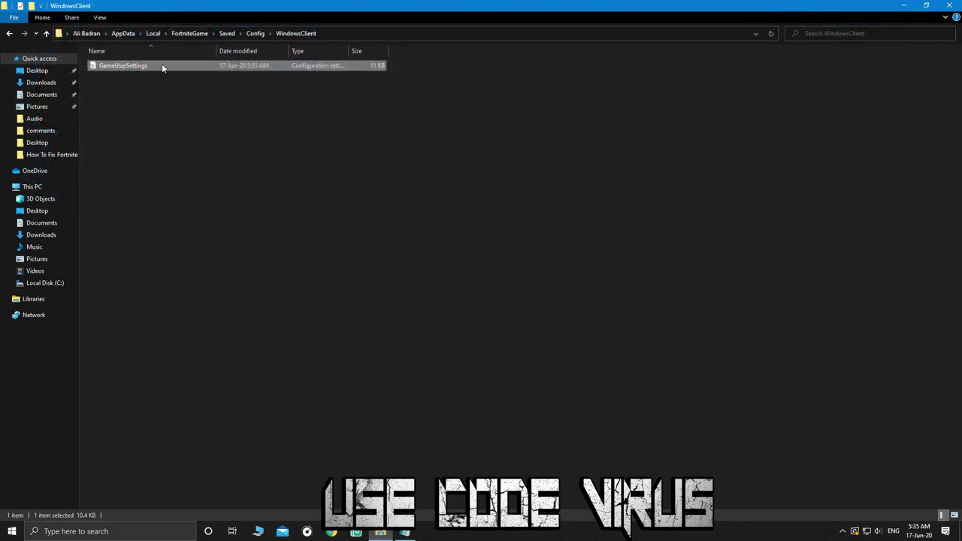
Open the GameUserSettings file from the WindowsClient folder and go to the end of its text.
double_click(163, 67)
drag(787, 156, 785, 412)
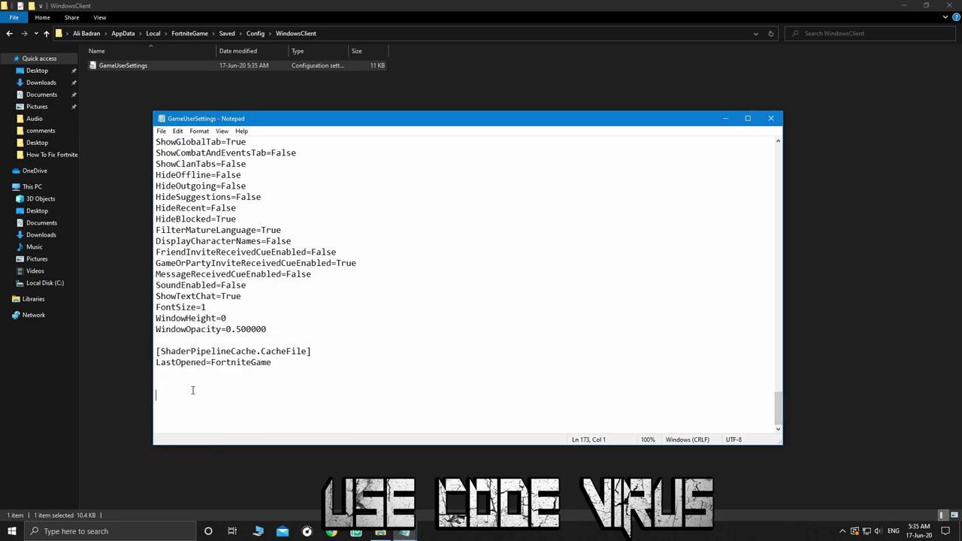
In the untitled Notepad document, enter the lines [D3DRHIPreference], bPreferD3D12InGame=False and bUseGPUCrashDebugging=False, and copy them.
mouse_move(404, 532)
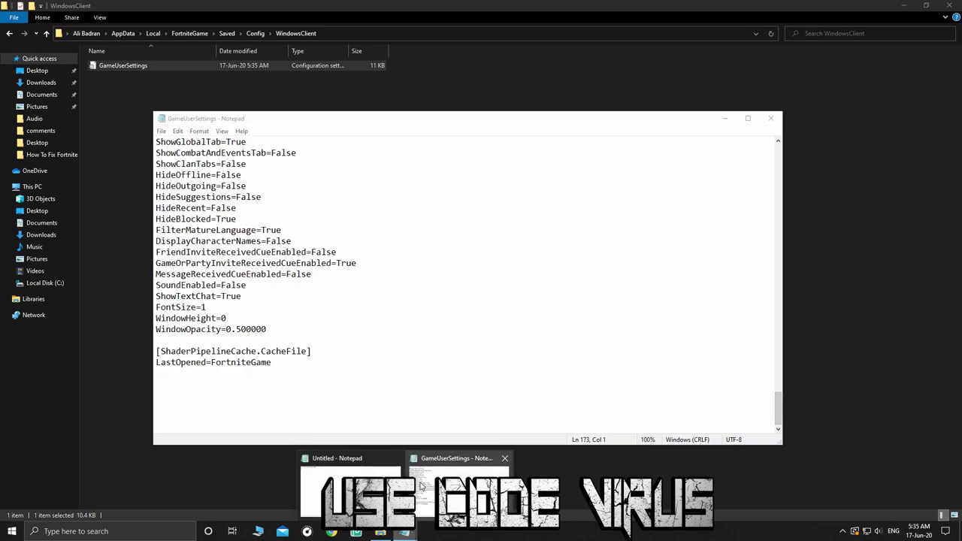
click(366, 465)
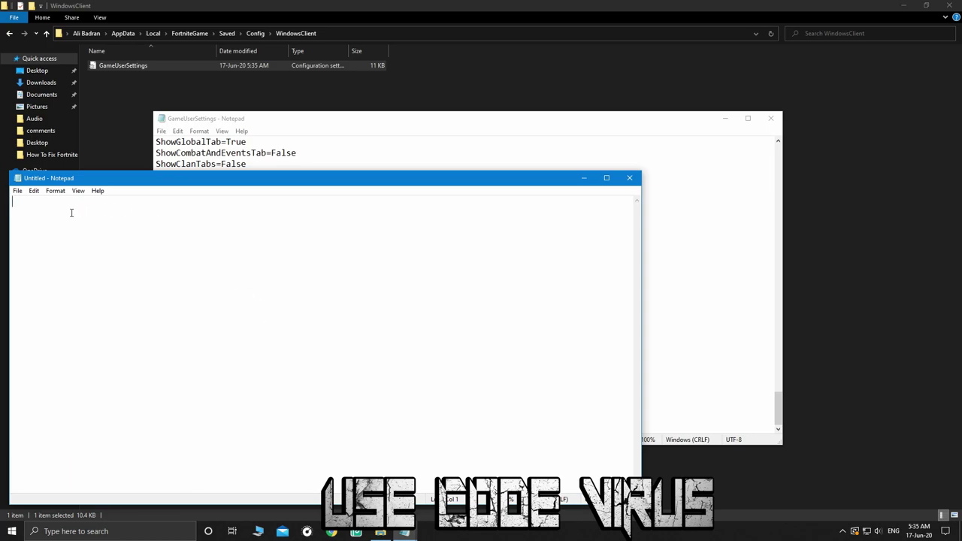
text([D3DRHIPreference] bPreferD3D12InGame=False bUseGPUCrashDebugging=False)
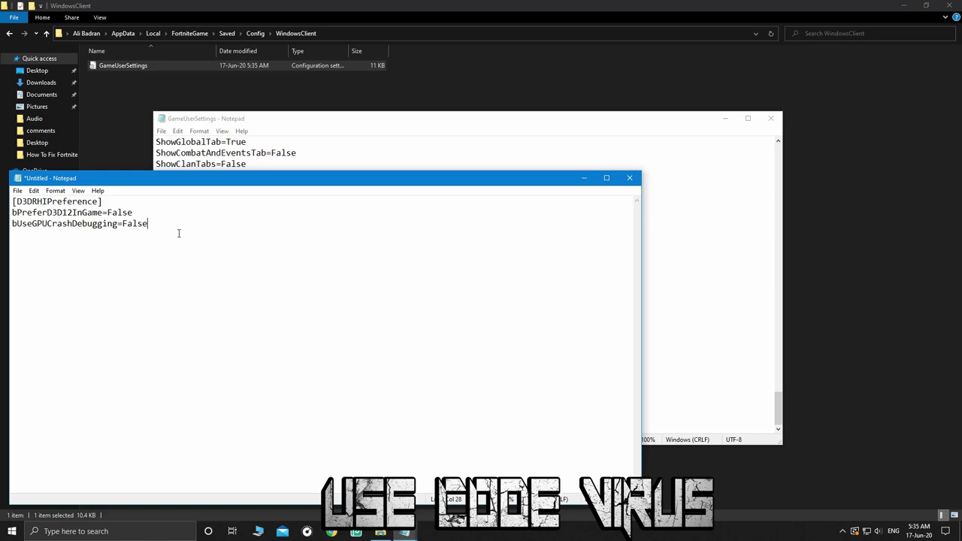
drag(179, 234, 30, 194)
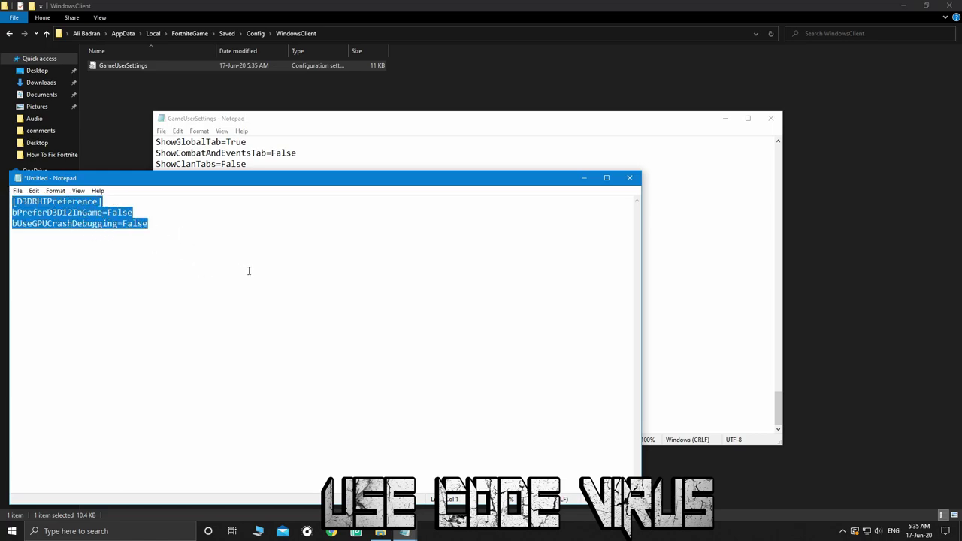
right_click(71, 209)
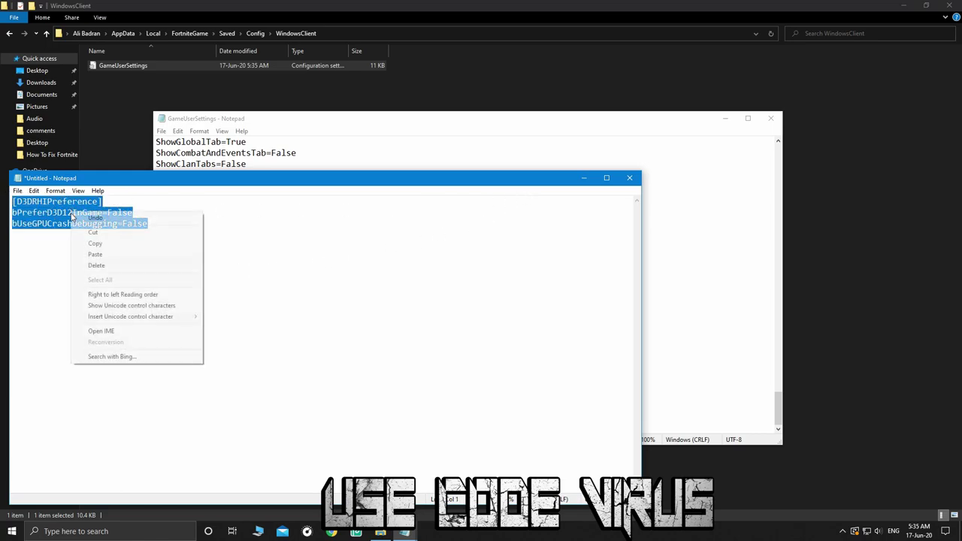
click(115, 245)
Paste the copied D3DRHIPreference lines at the end of the GameUserSettings file, save it, close the open windows and refresh the desktop.
click(583, 178)
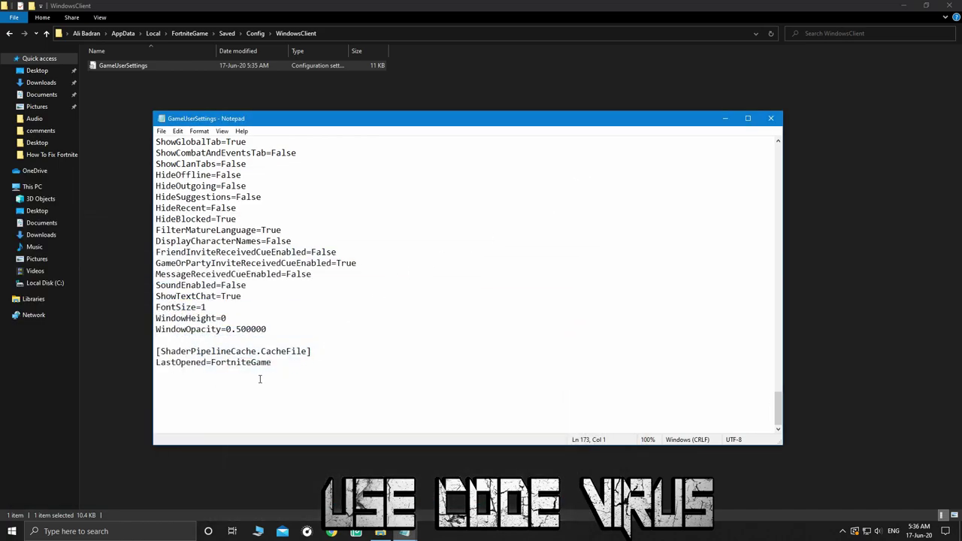
right_click(172, 391)
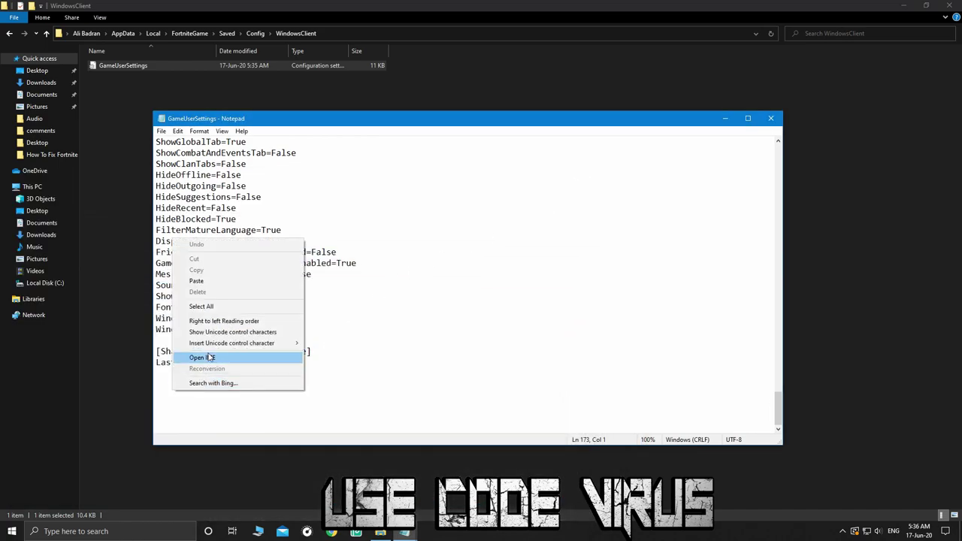
click(226, 281)
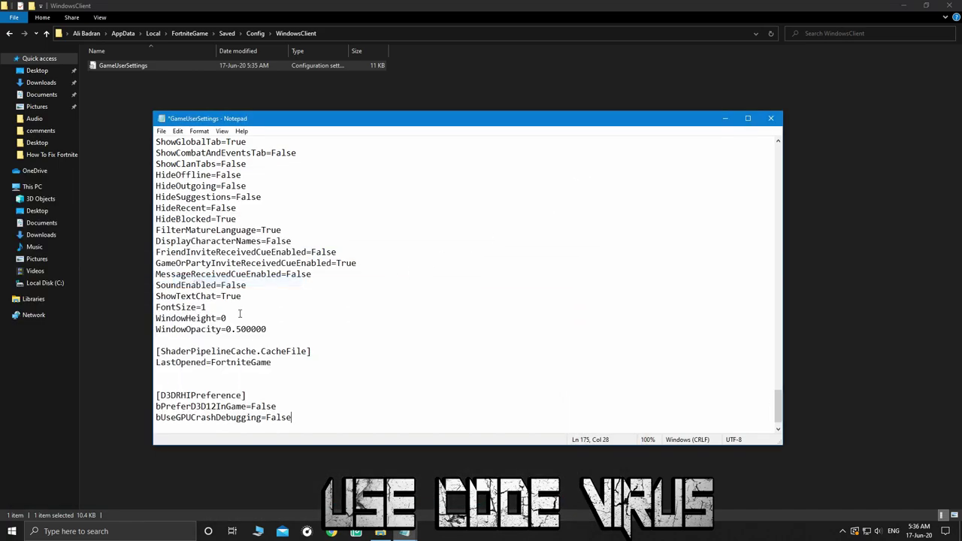
click(161, 132)
click(177, 176)
click(773, 119)
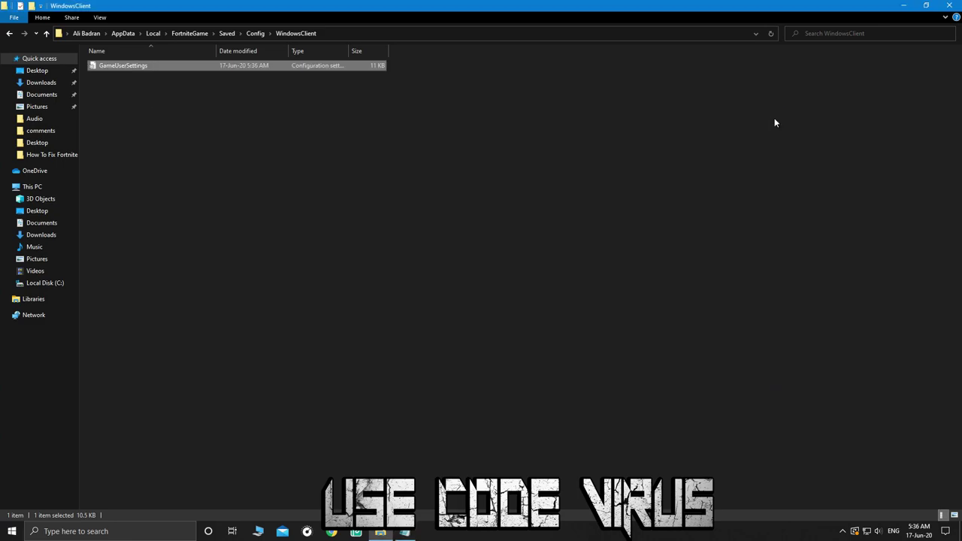
click(949, 5)
right_click(580, 102)
click(610, 133)
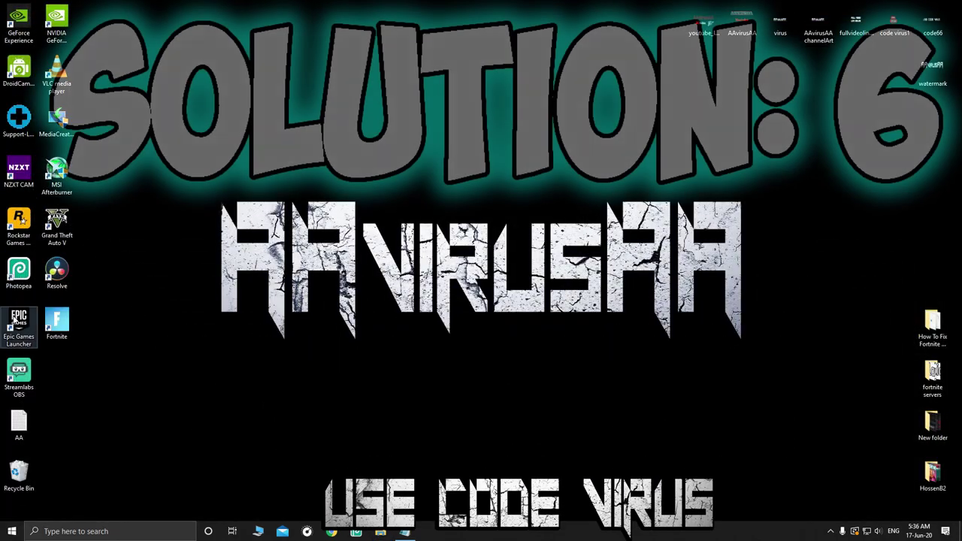
Open the Epic Games Launcher and verify Fortnite's game files from the library.
double_click(17, 322)
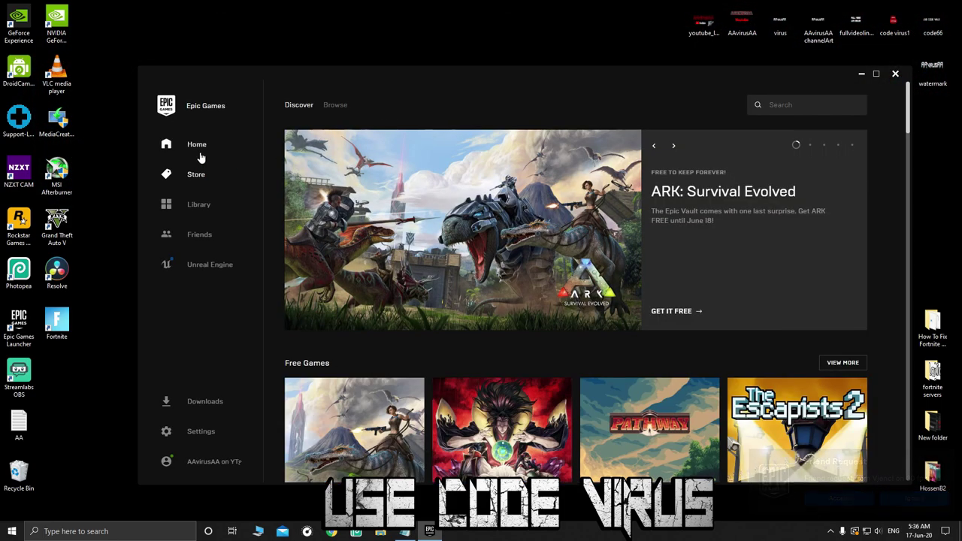
click(199, 203)
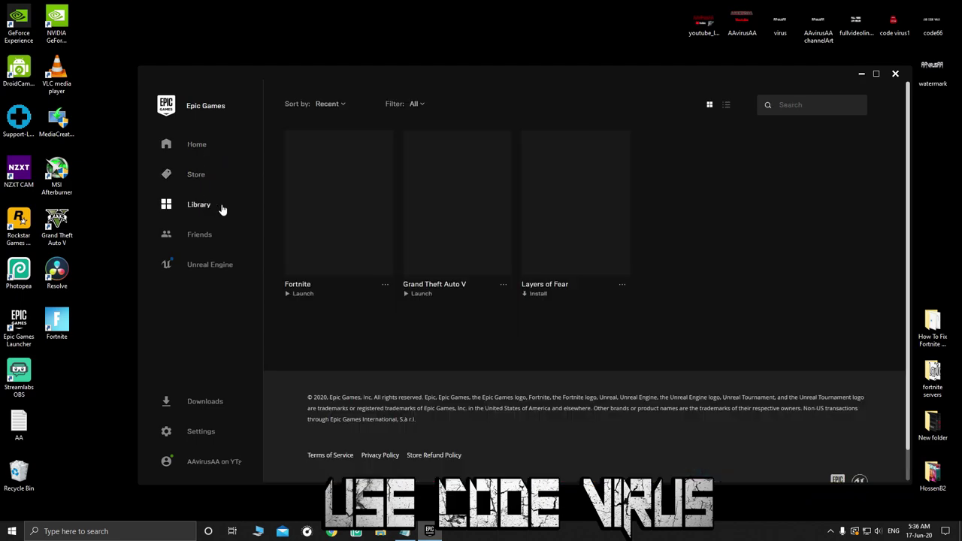
click(385, 286)
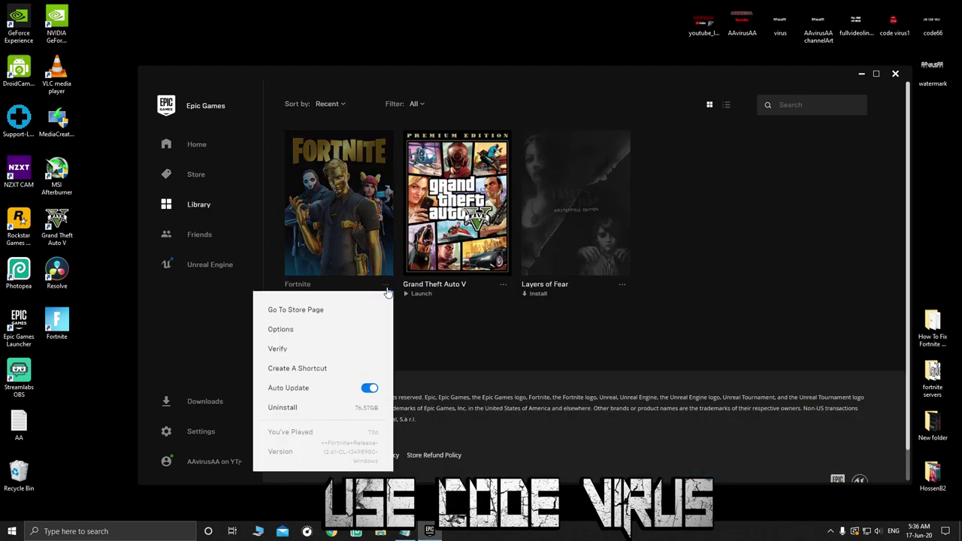
click(276, 351)
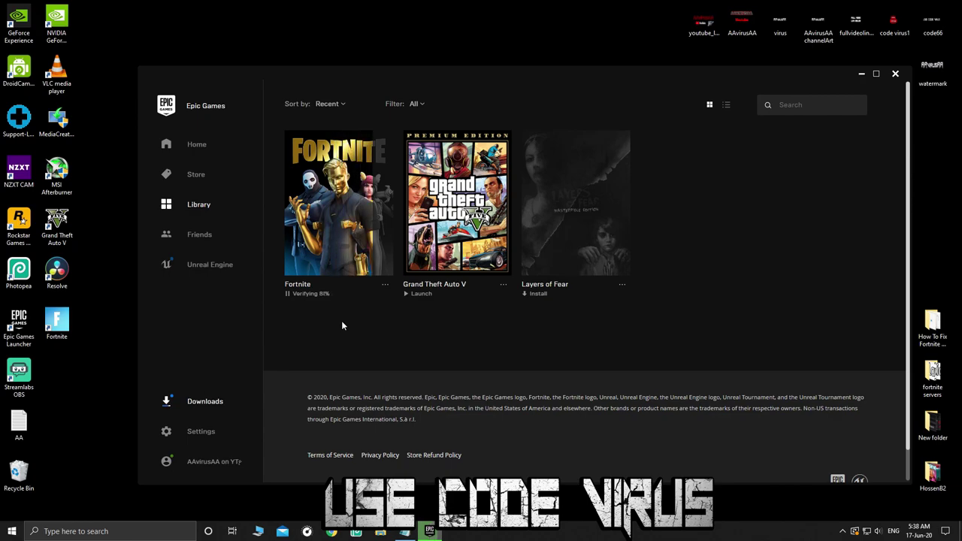
Launch Fortnite from the library to test it with an emote in the lobby, and quit the game.
click(344, 218)
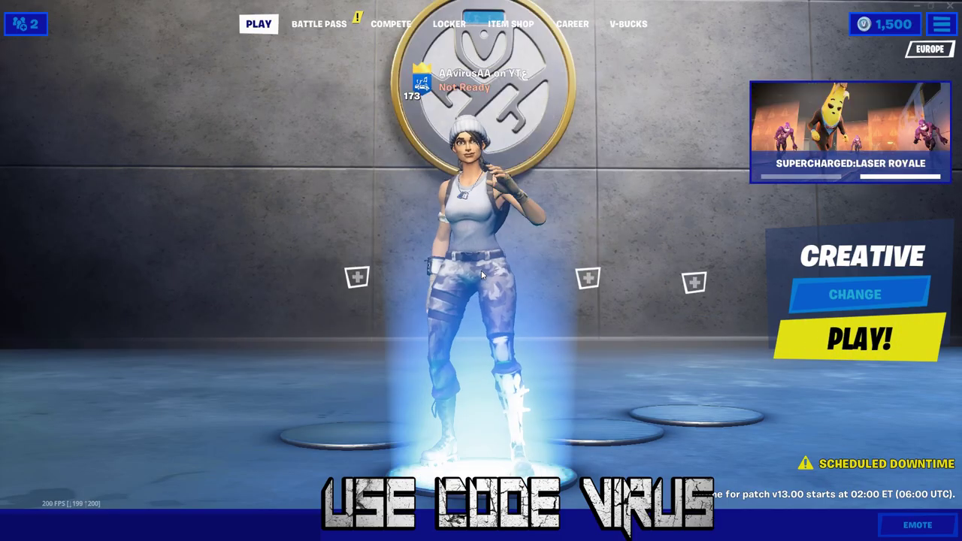
key(b)
click(505, 333)
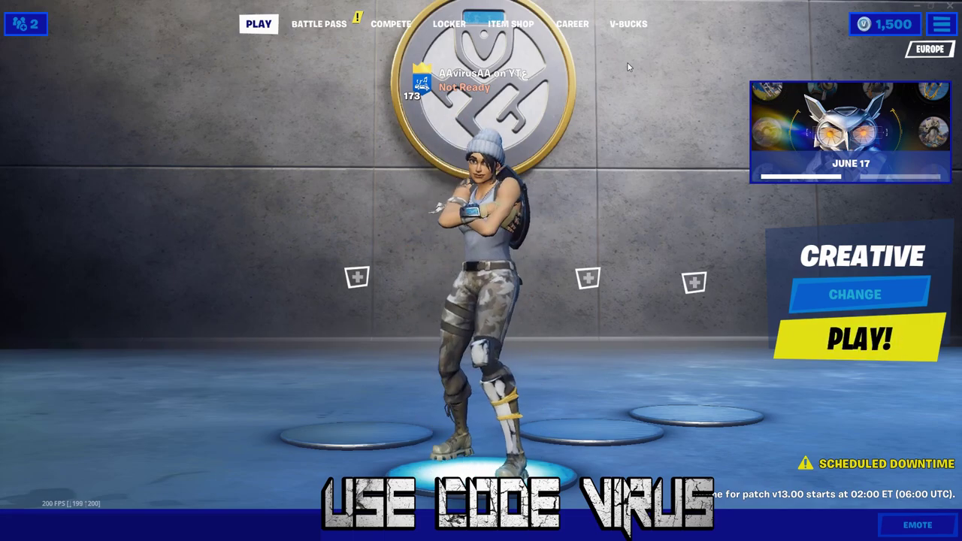
click(950, 5)
click(578, 399)
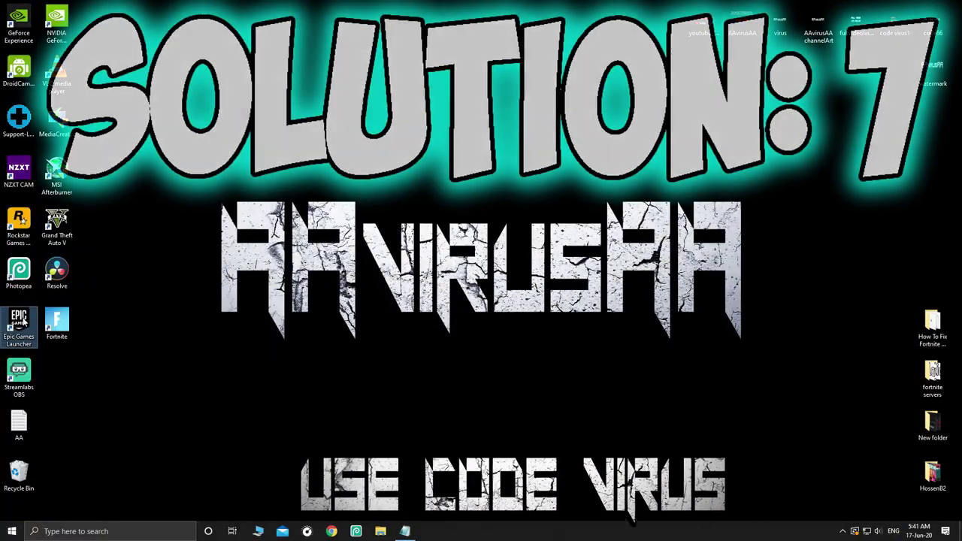
Reopen the Epic Games Launcher and examine the folder choice for the vault cache location in its settings, leaving without applying.
double_click(20, 322)
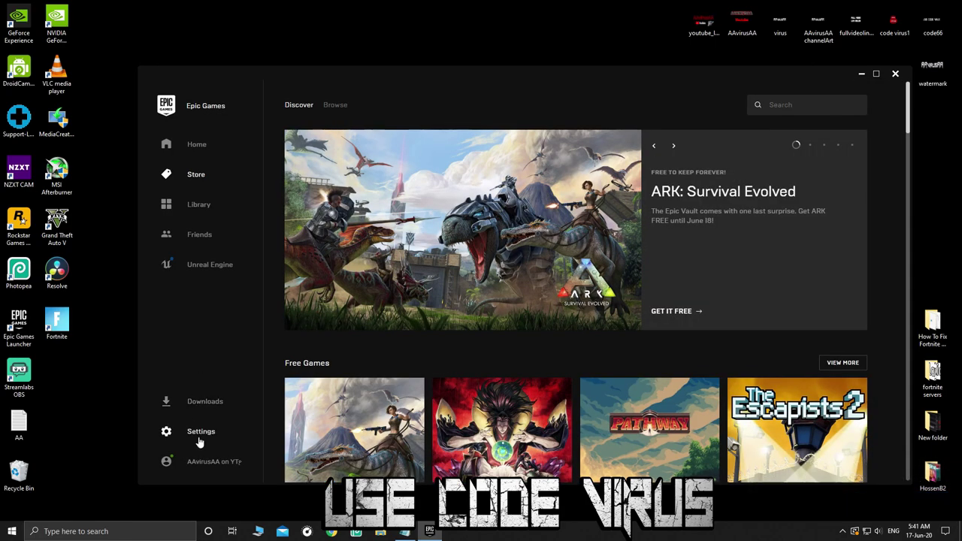
click(200, 439)
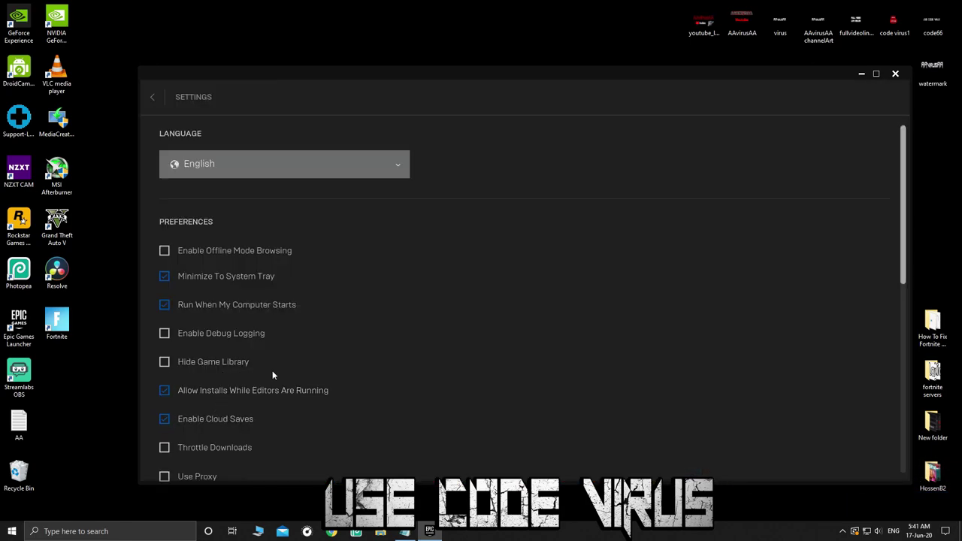
scroll(274, 372, down, 2)
scroll(286, 377, down, 3)
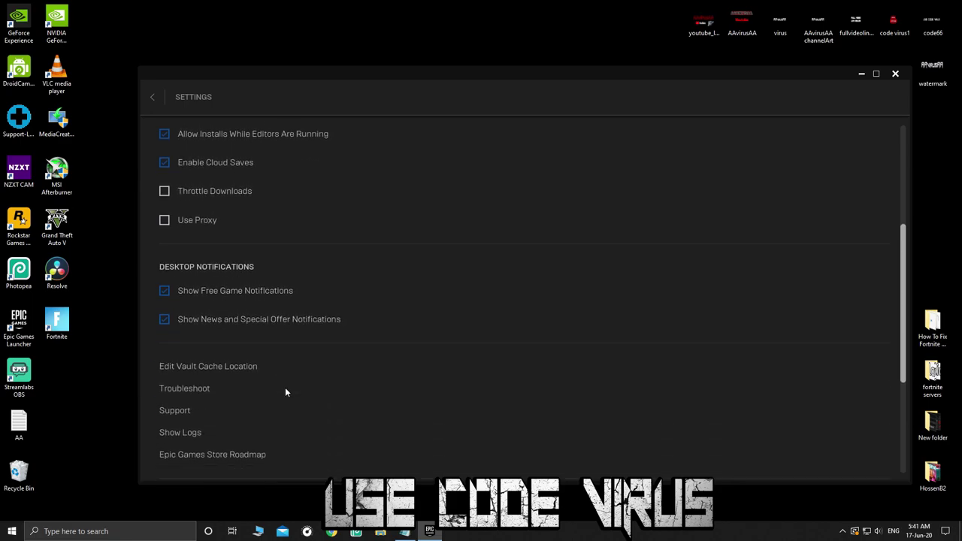
click(210, 369)
click(635, 285)
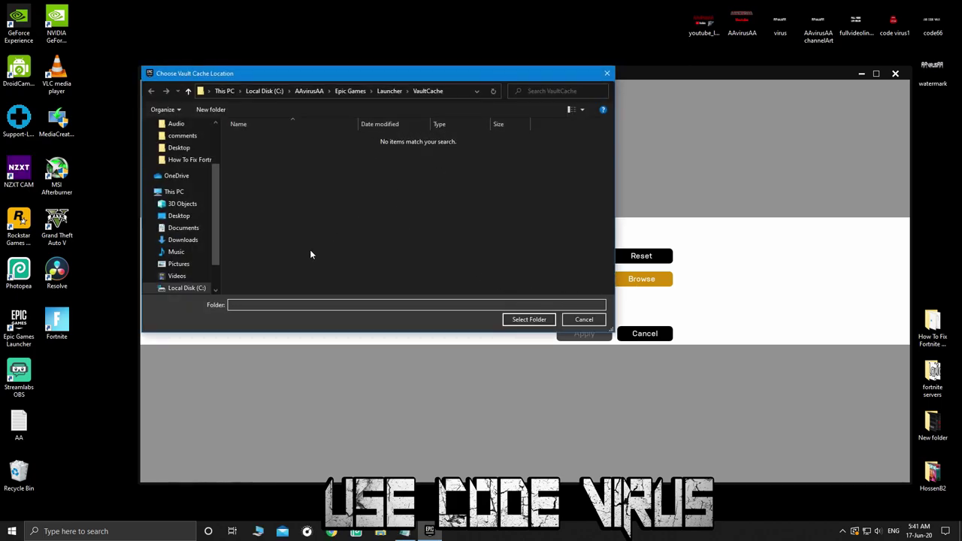
click(578, 323)
click(644, 333)
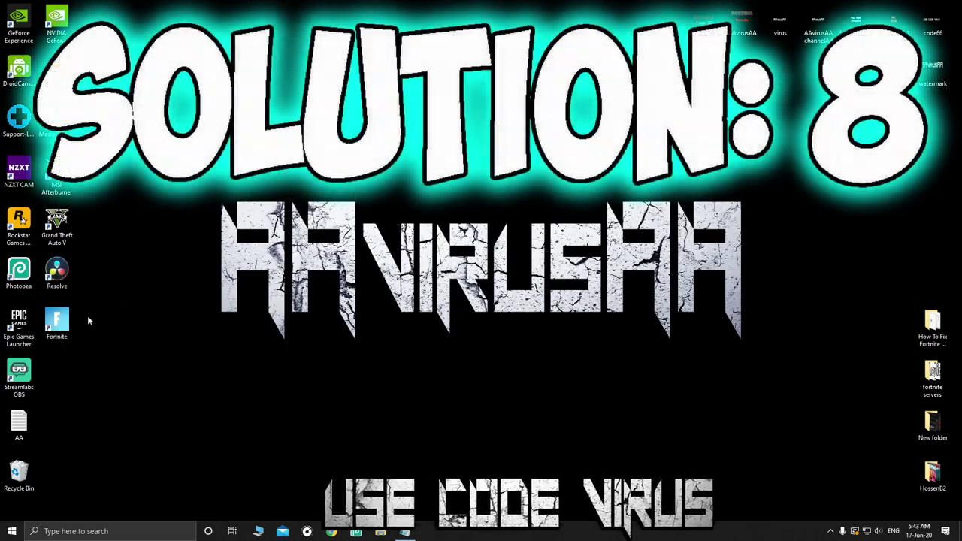
Try to enable "Run this program as an administrator" in the compatibility properties of the Epic Games Launcher shortcut.
right_click(24, 324)
click(75, 501)
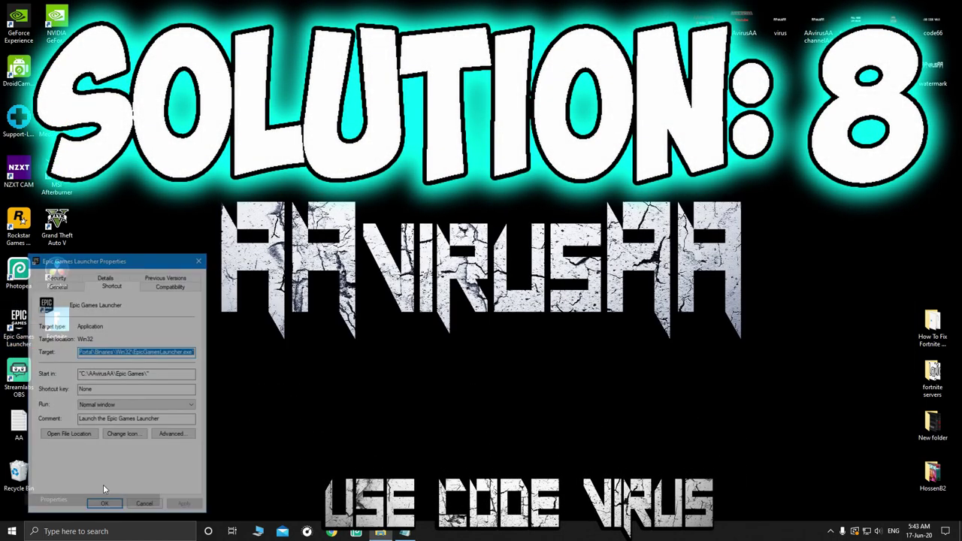
click(173, 287)
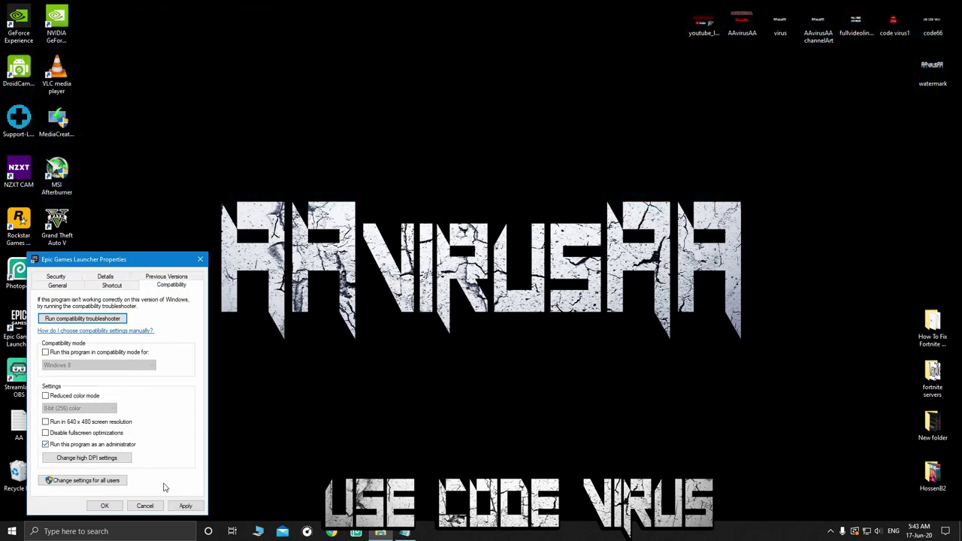
click(142, 506)
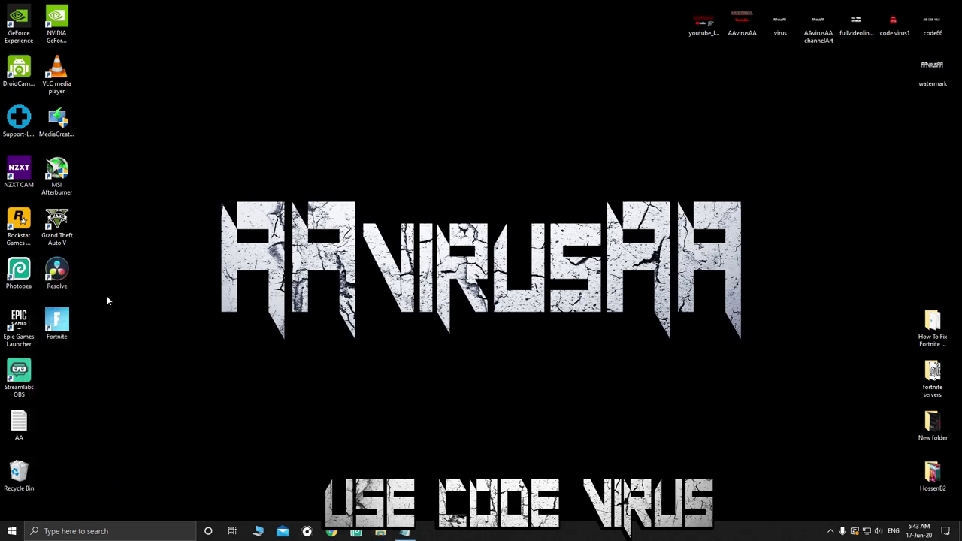
Run the Epic Games Launcher as an administrator and allow it to make changes to the device.
right_click(24, 317)
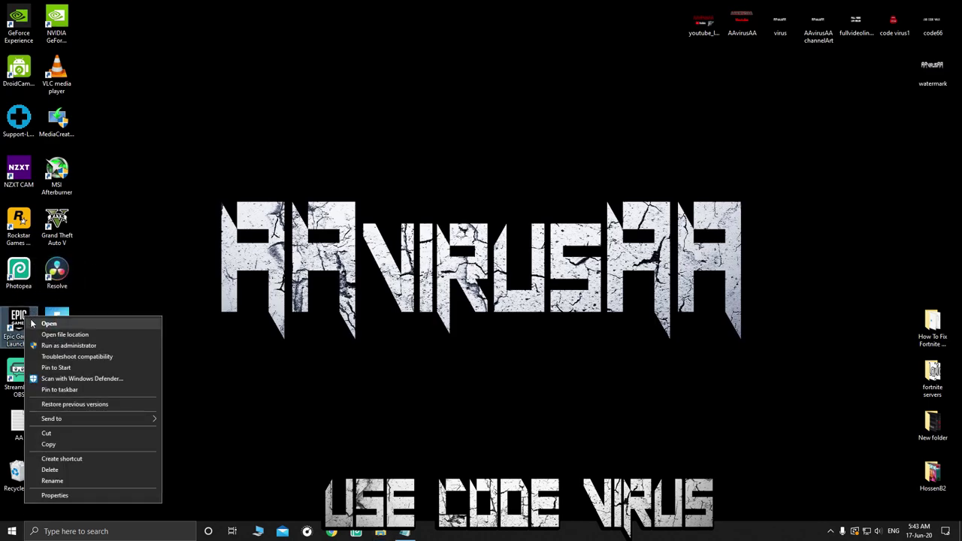
click(108, 346)
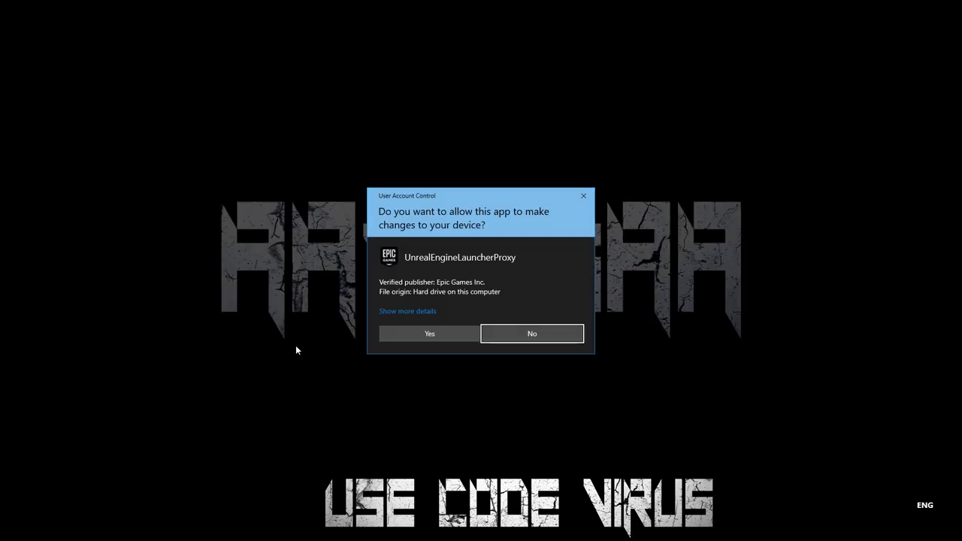
click(467, 335)
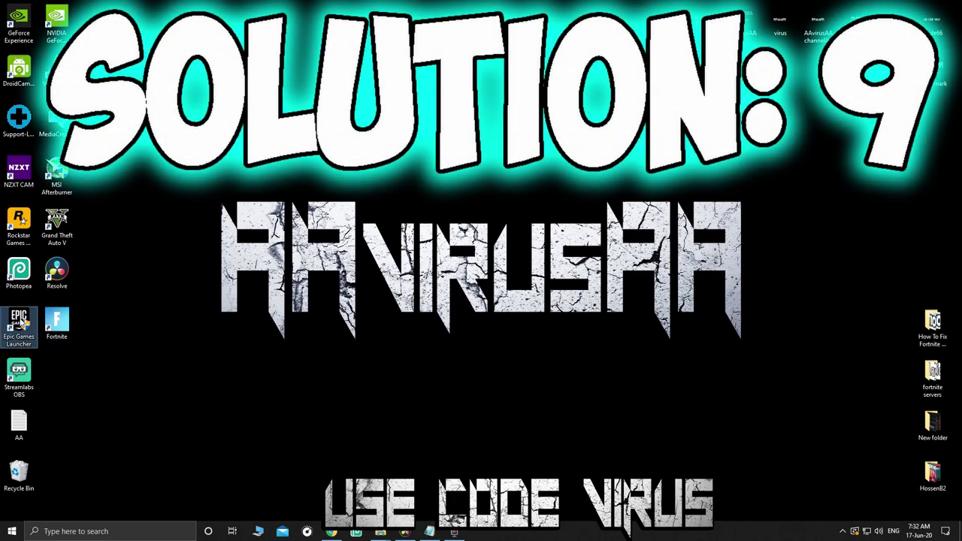
Start the Epic Games Launcher from the desktop with permission to make changes, and search its store for "fortnite".
double_click(58, 319)
click(455, 334)
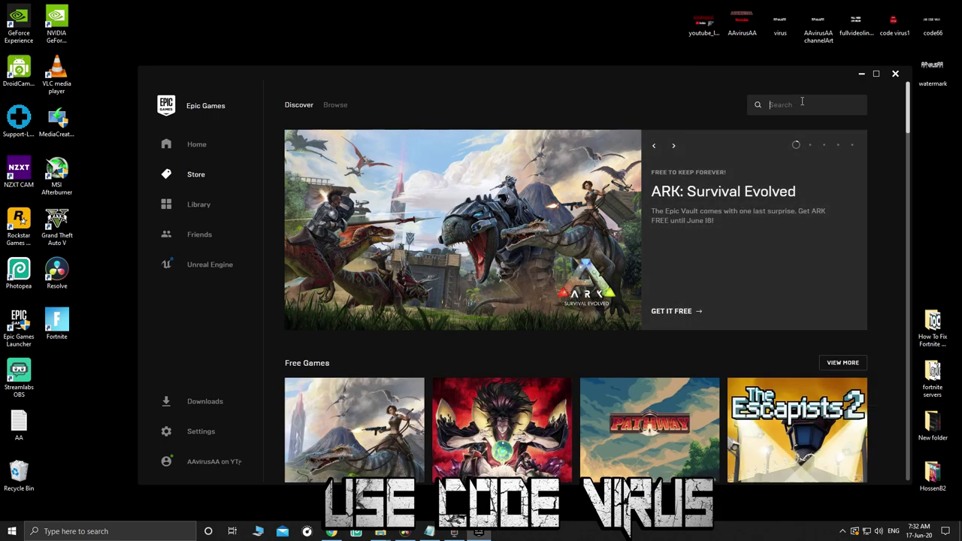
click(802, 102)
text(fortnite)
key(Return)
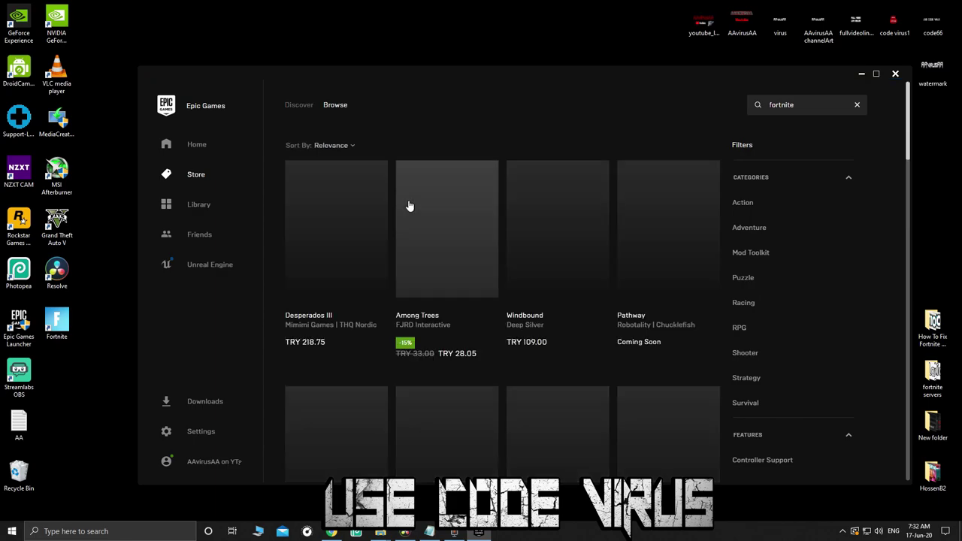
Examine the Windows system requirements in the Specifications section of Fortnite's store page, and close the launcher.
click(342, 260)
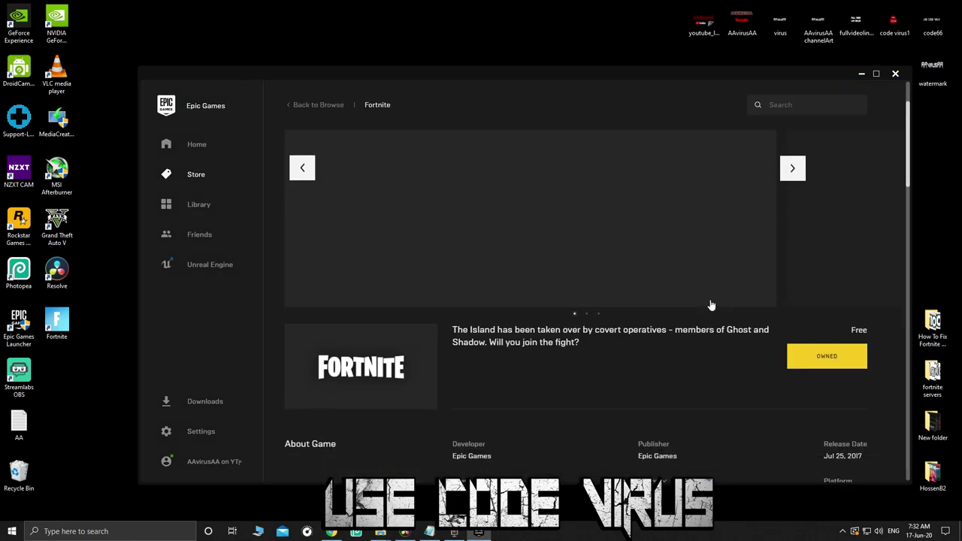
scroll(713, 309, down, 3)
scroll(712, 308, down, 15)
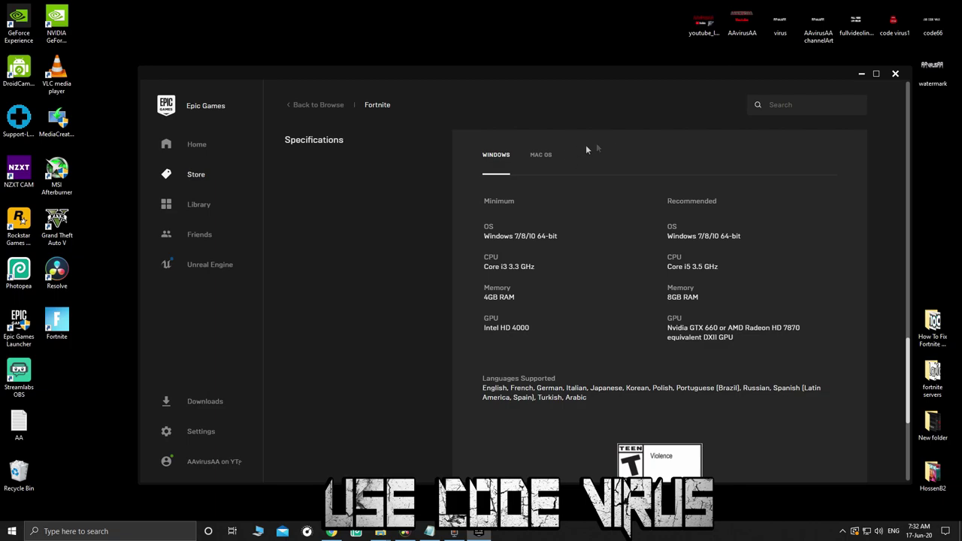
click(896, 73)
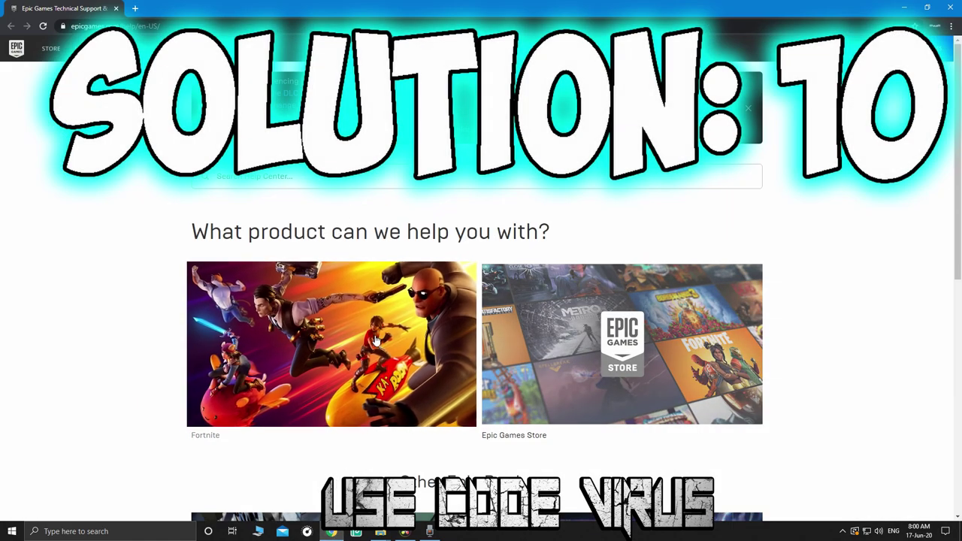
On the Epic Games help site in the browser, go to the Fortnite support page and open its contact form.
click(376, 348)
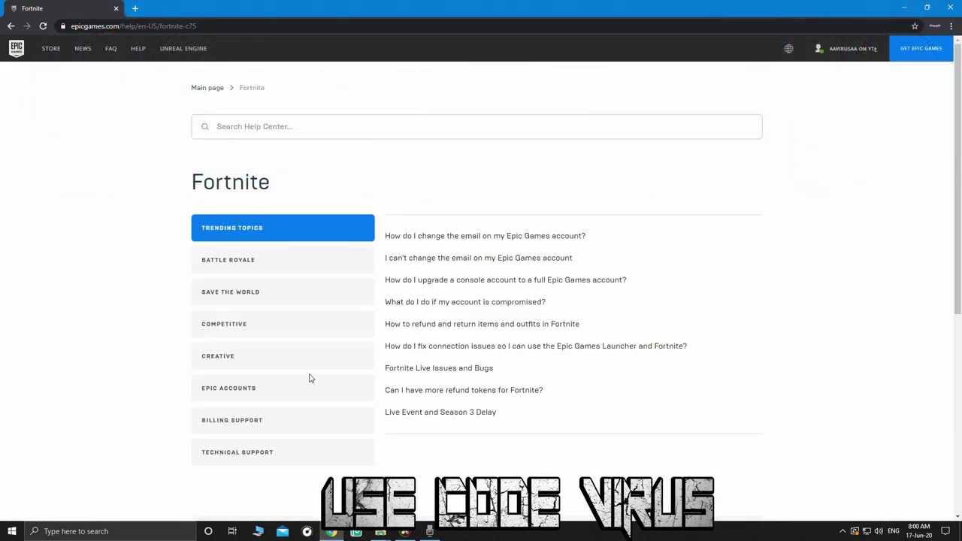
scroll(361, 427, down, 2)
scroll(361, 427, down, 1)
click(619, 358)
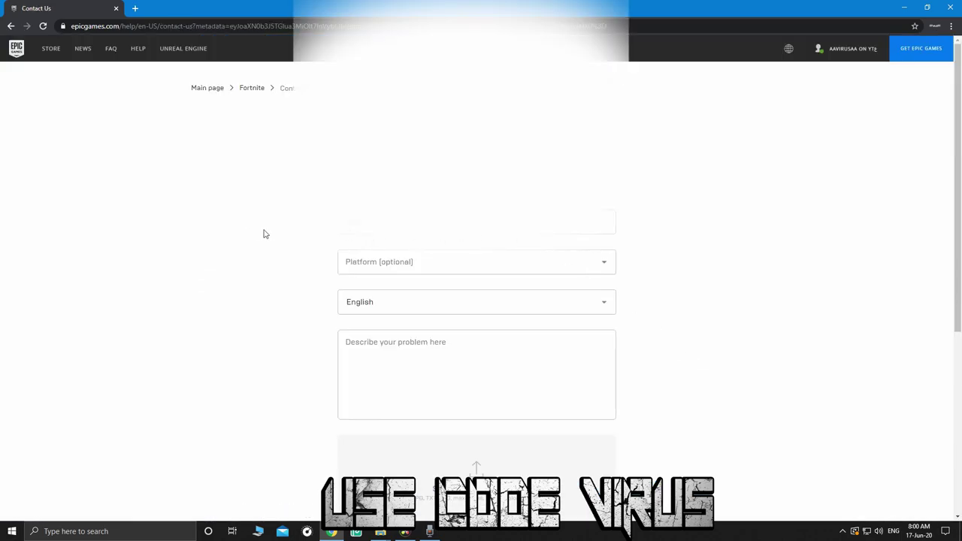
Set the contact form's platform to PC and describe the problem as "Hi Fortnite, why people aren't using my code? it's virus".
scroll(248, 218, down, 1)
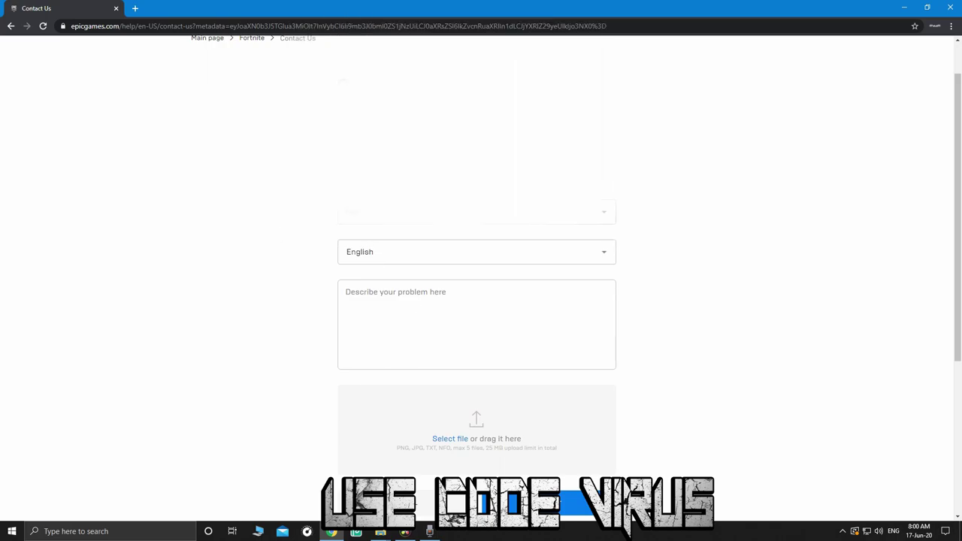
click(362, 213)
scroll(388, 319, down, 2)
click(381, 301)
click(444, 314)
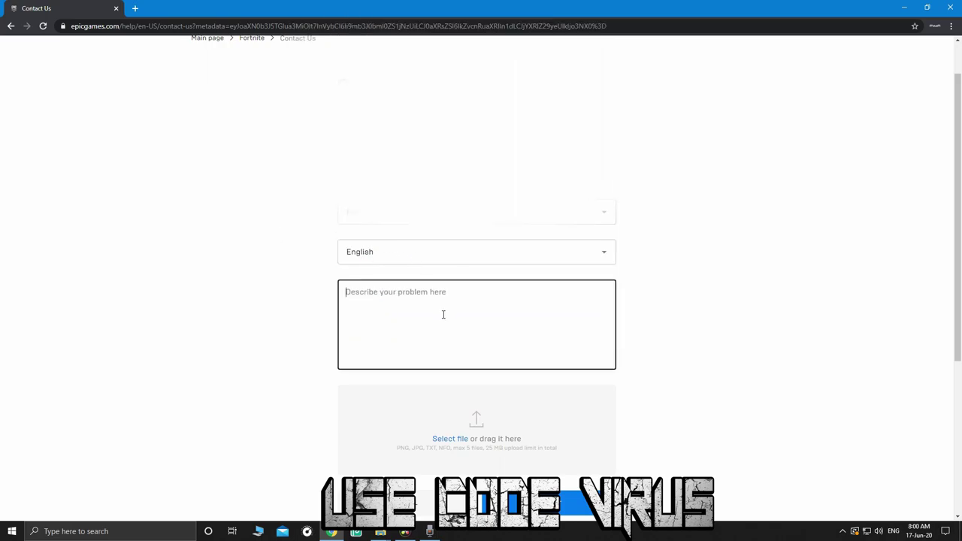
text(Hi Fortnite, why people aren't using my)
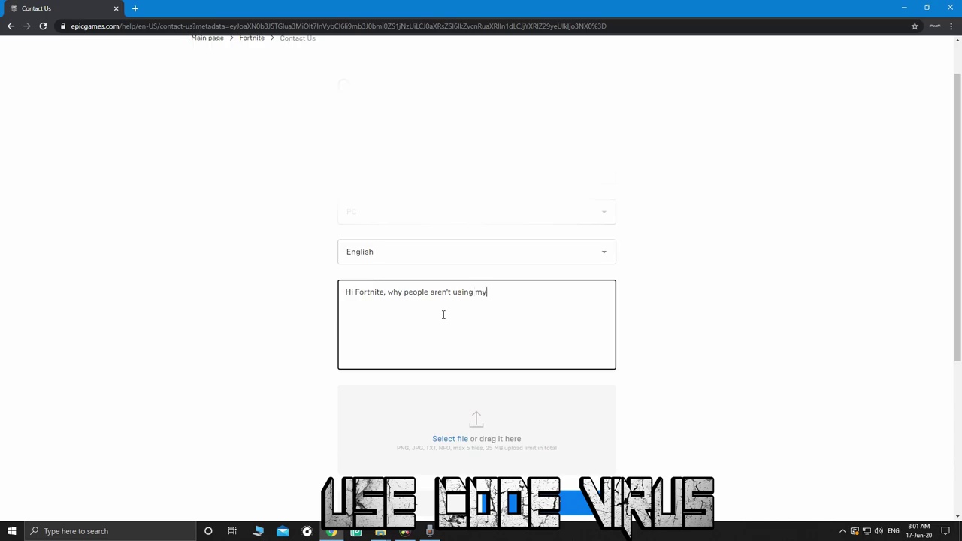
text( code? it's  virus)
scroll(444, 315, down, 2)
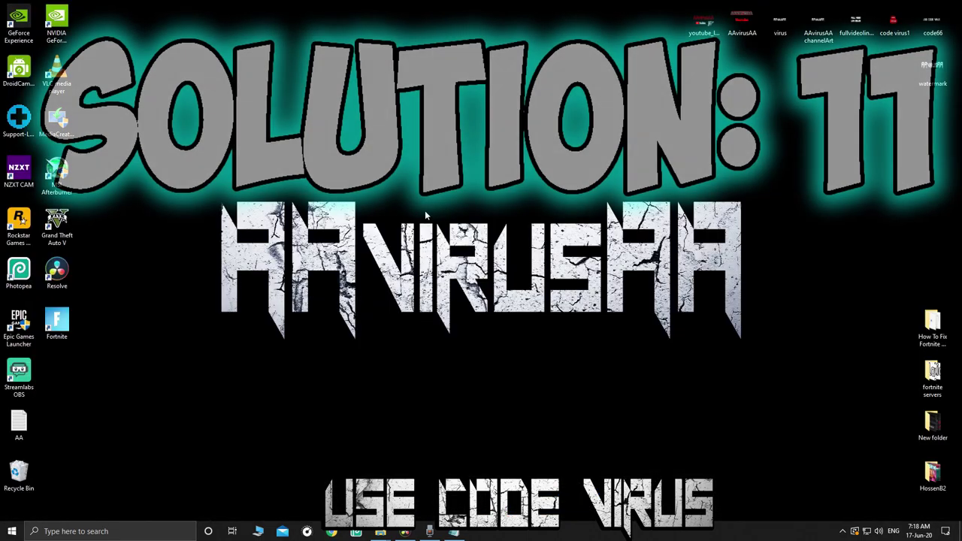
Find the add or remove programs setting with a Windows search for "add or" and open Apps & features.
key(super)
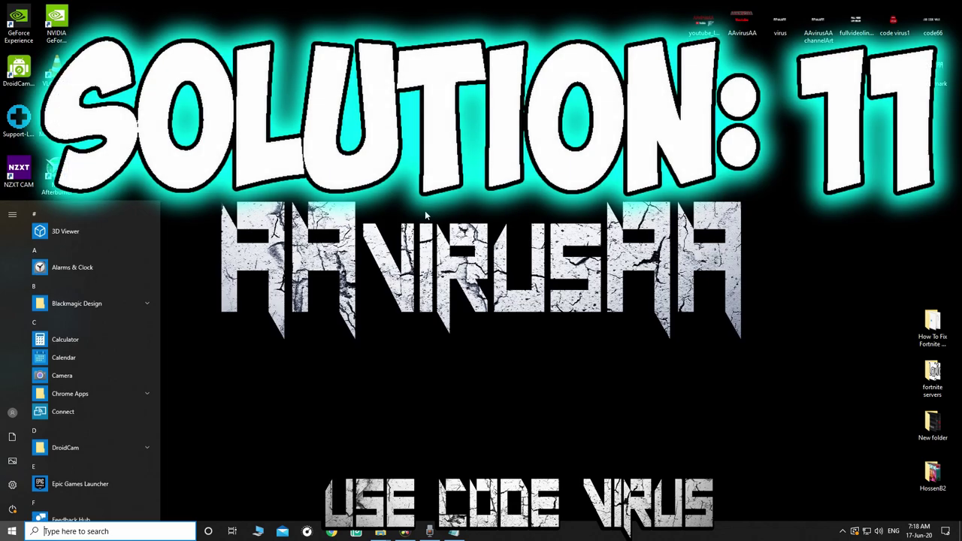
text(add or)
click(276, 256)
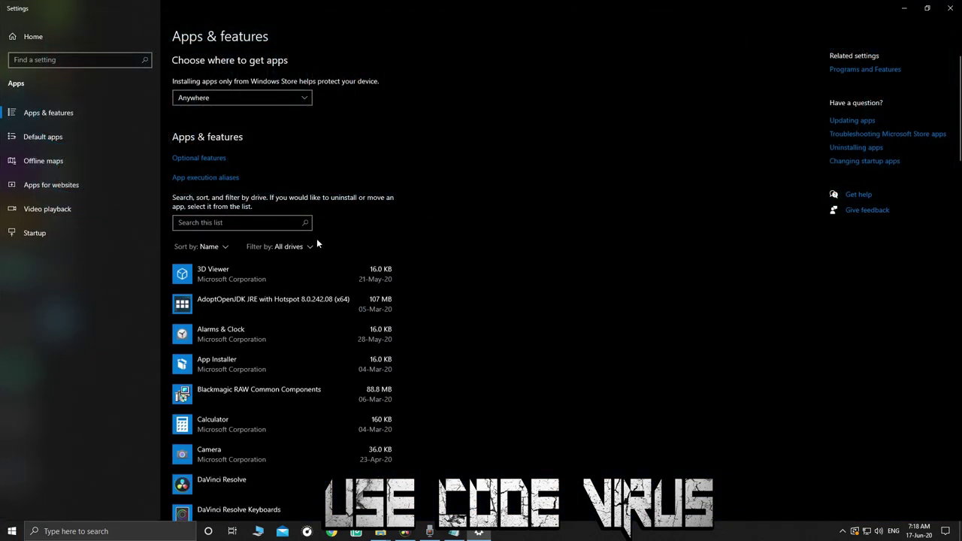
Filter the installed apps list by "epic" and start uninstalling Epic Games Launcher.
click(274, 222)
text(epic)
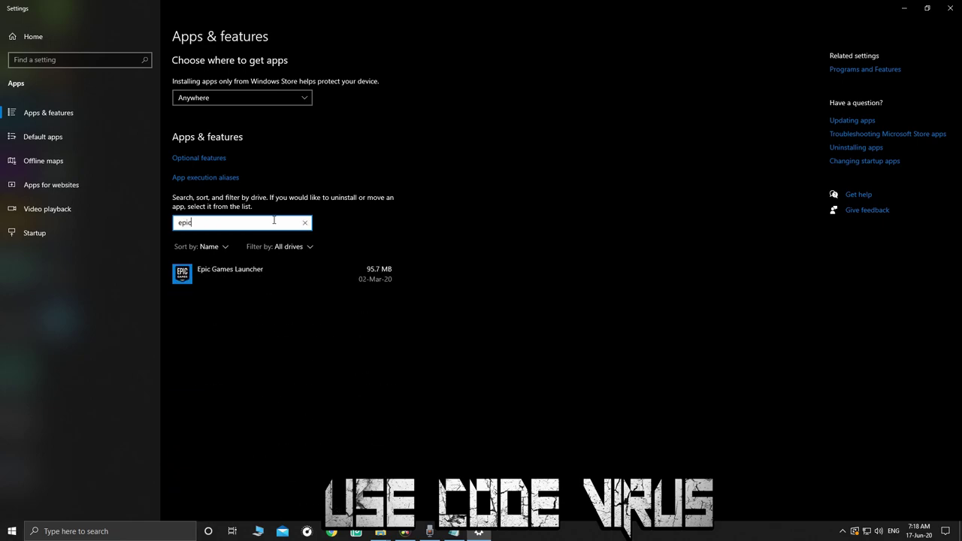
click(275, 269)
click(357, 316)
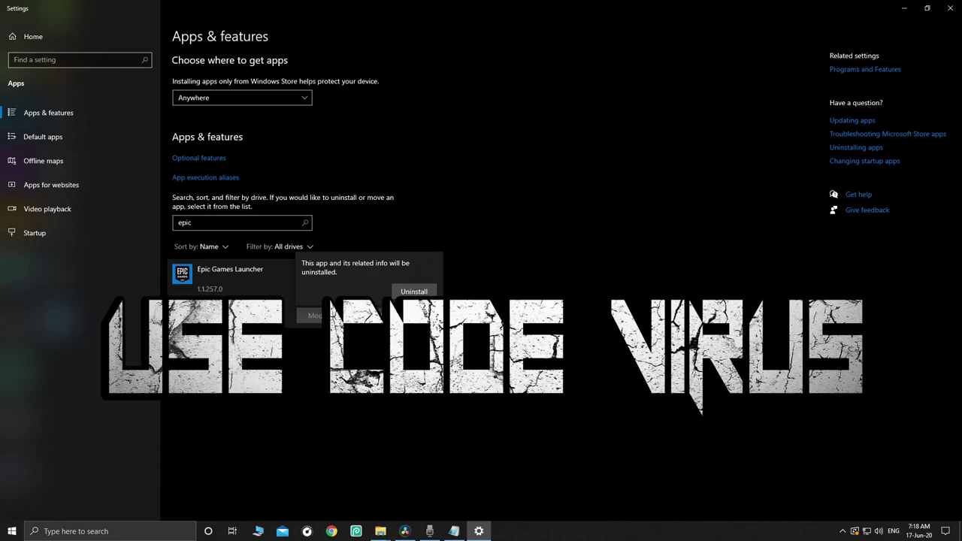